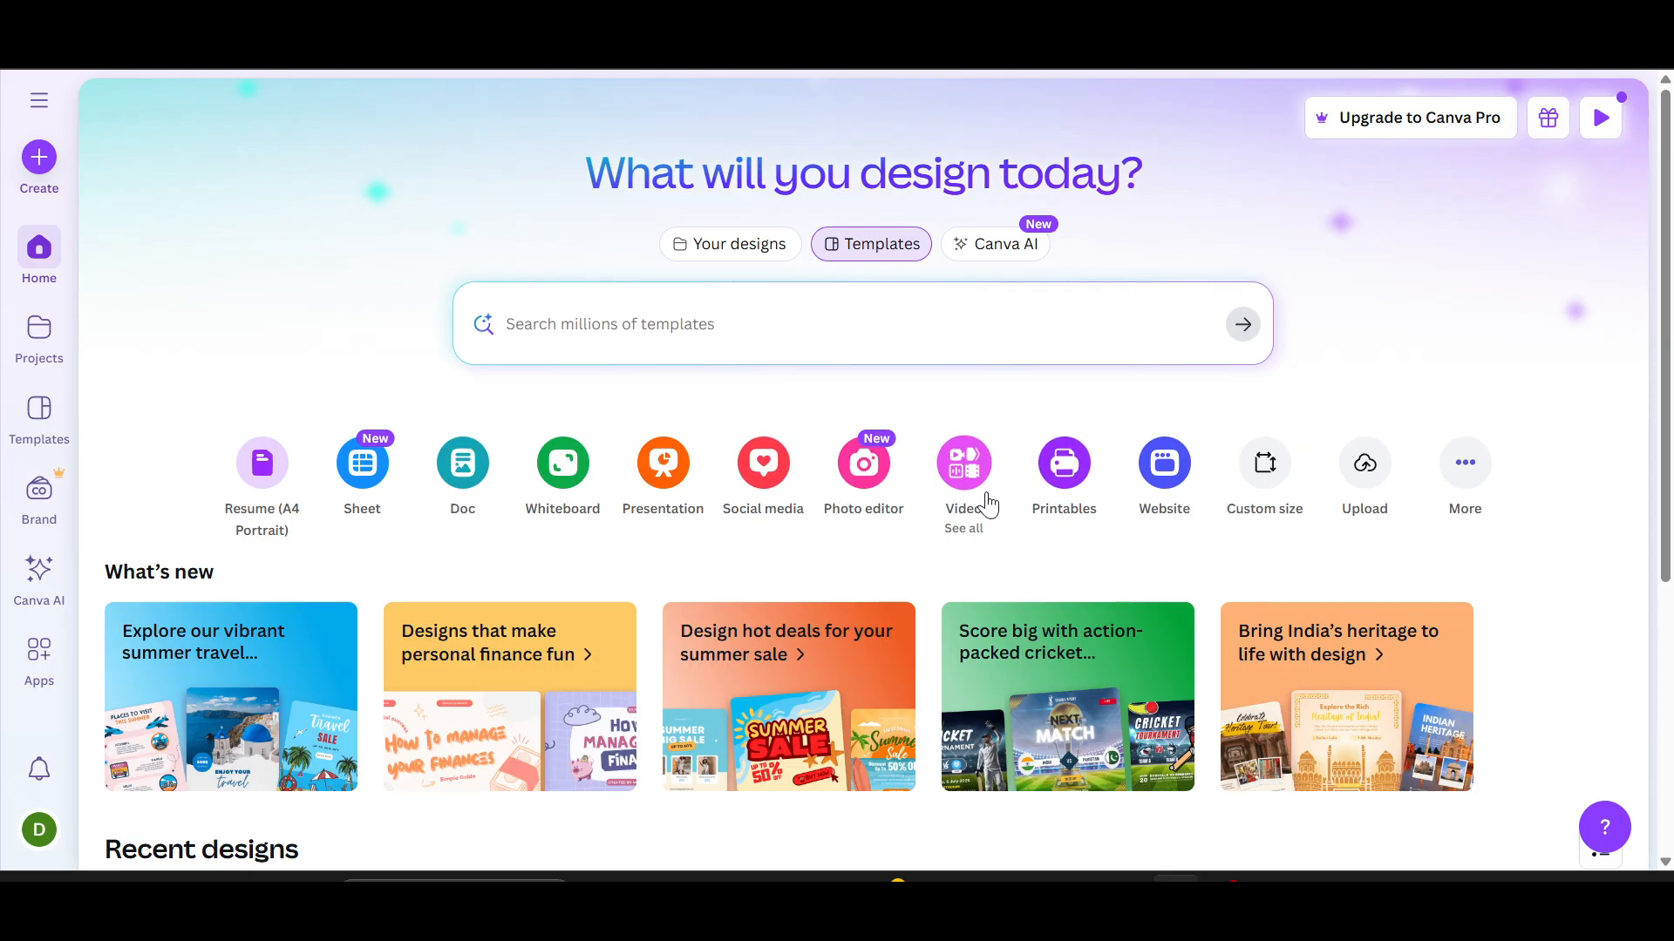
Step: Create a blank Mobile Video design, 1080 × 1920 px, from the available video formats
{"action": "left_click", "coordinate": [964, 475]}
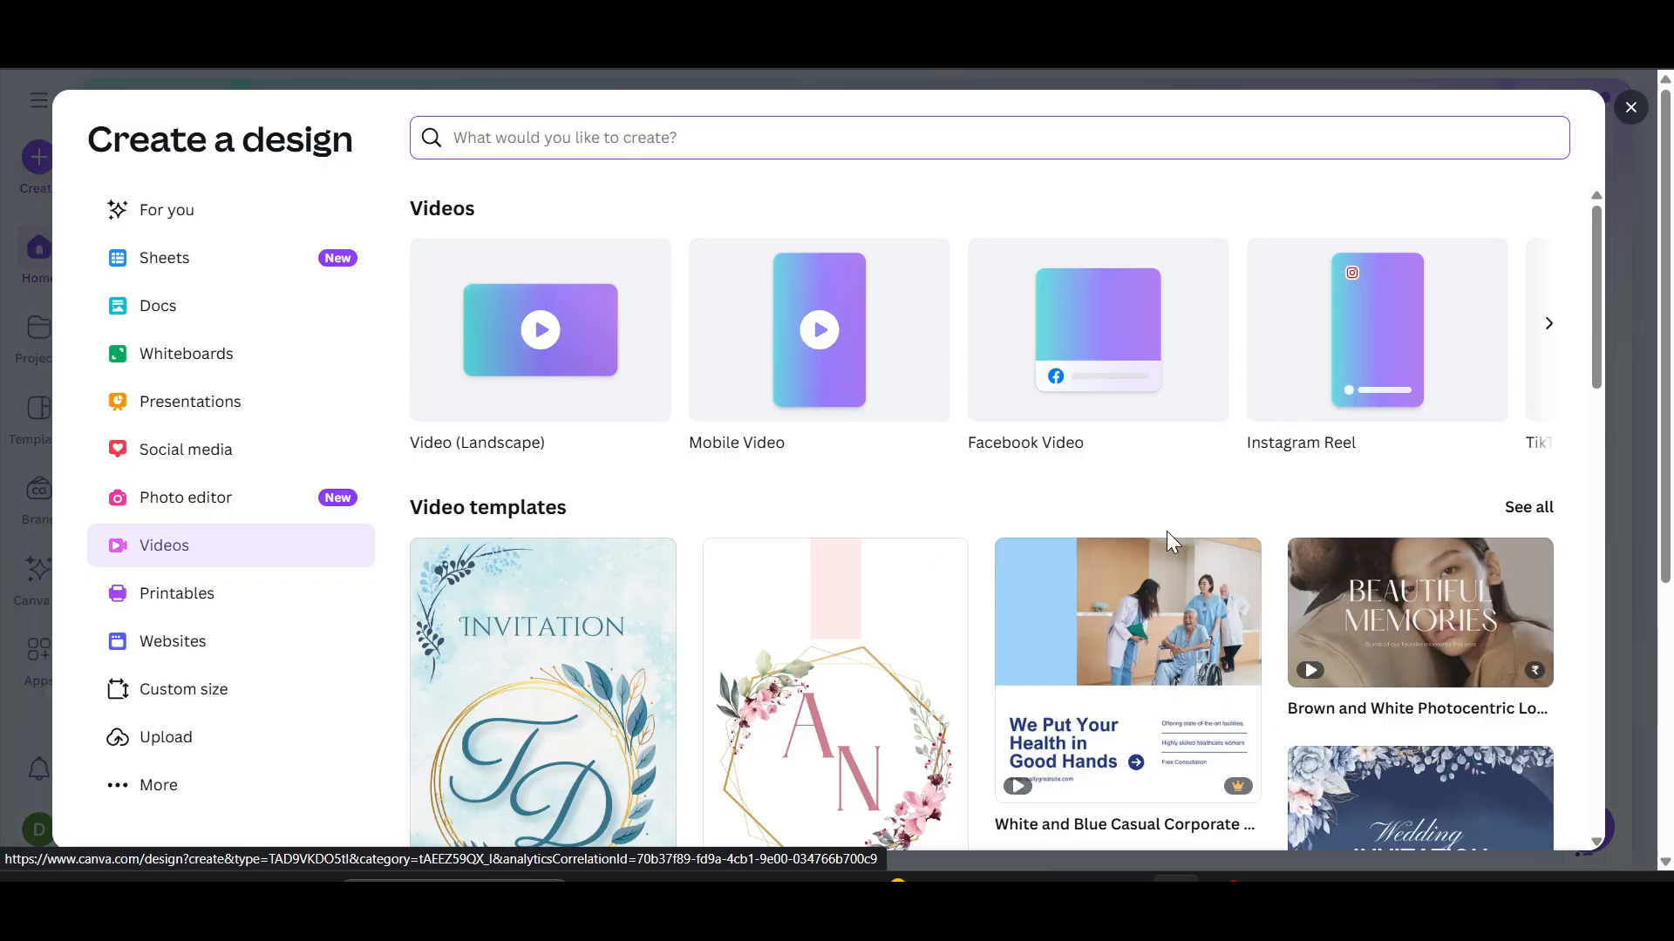
{"action": "scroll", "coordinate": [1070, 639], "scroll_direction": "down", "scroll_amount": 6}
{"action": "scroll", "coordinate": [1071, 639], "scroll_direction": "down", "scroll_amount": 12}
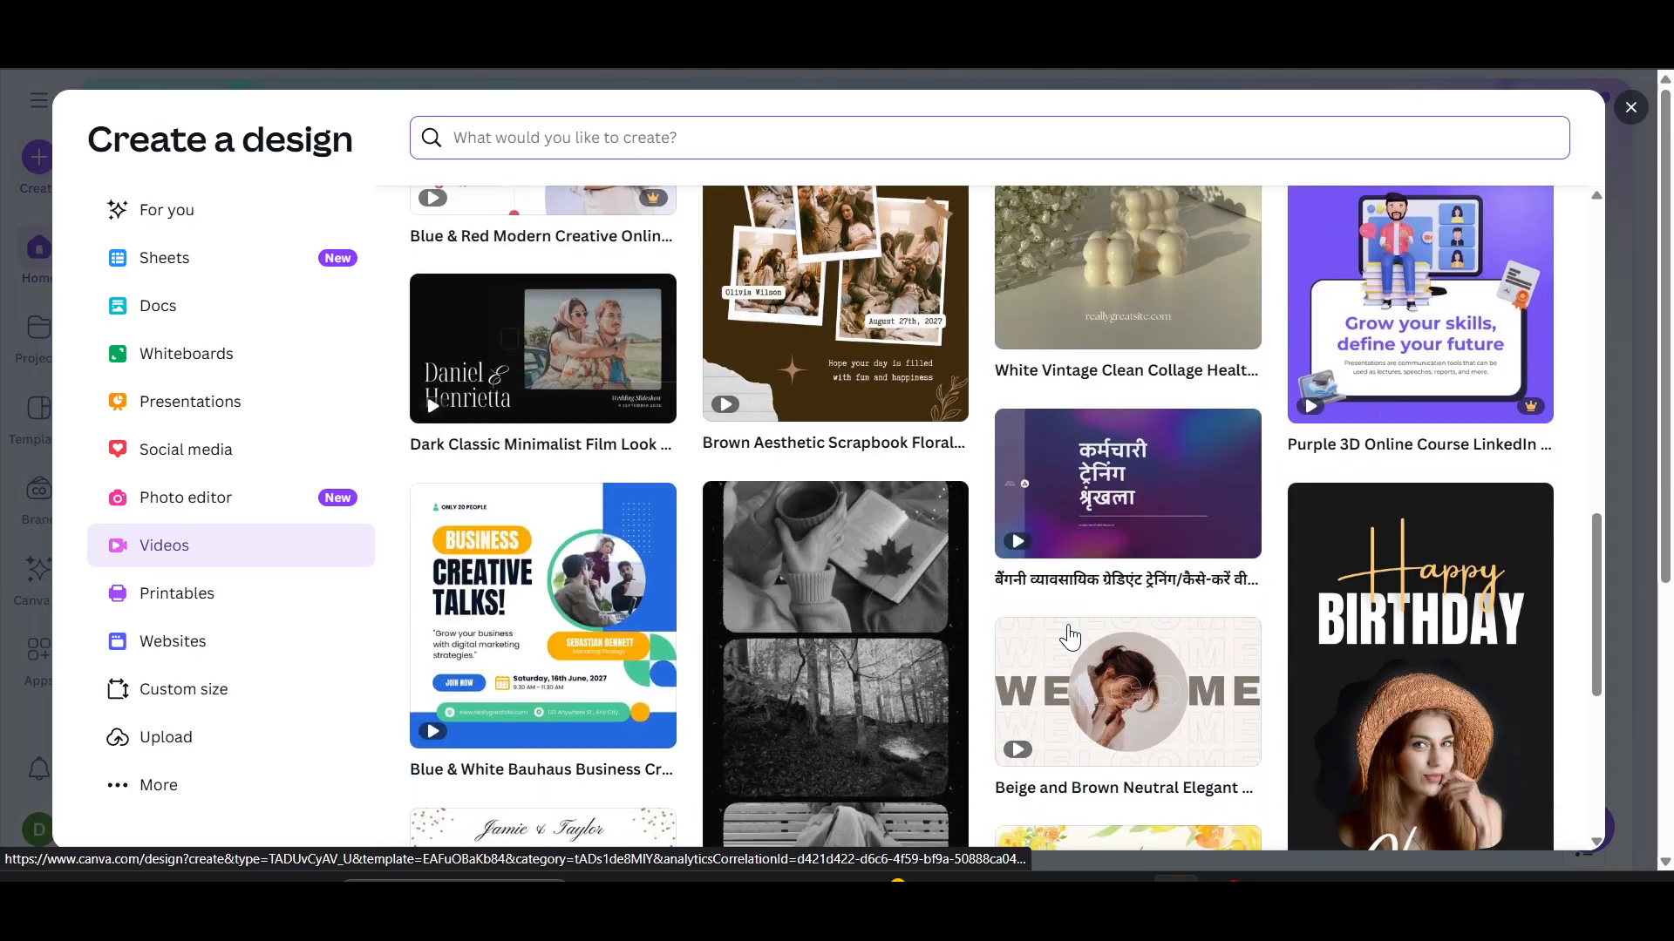
{"action": "scroll", "coordinate": [1072, 637], "scroll_direction": "up", "scroll_amount": 18}
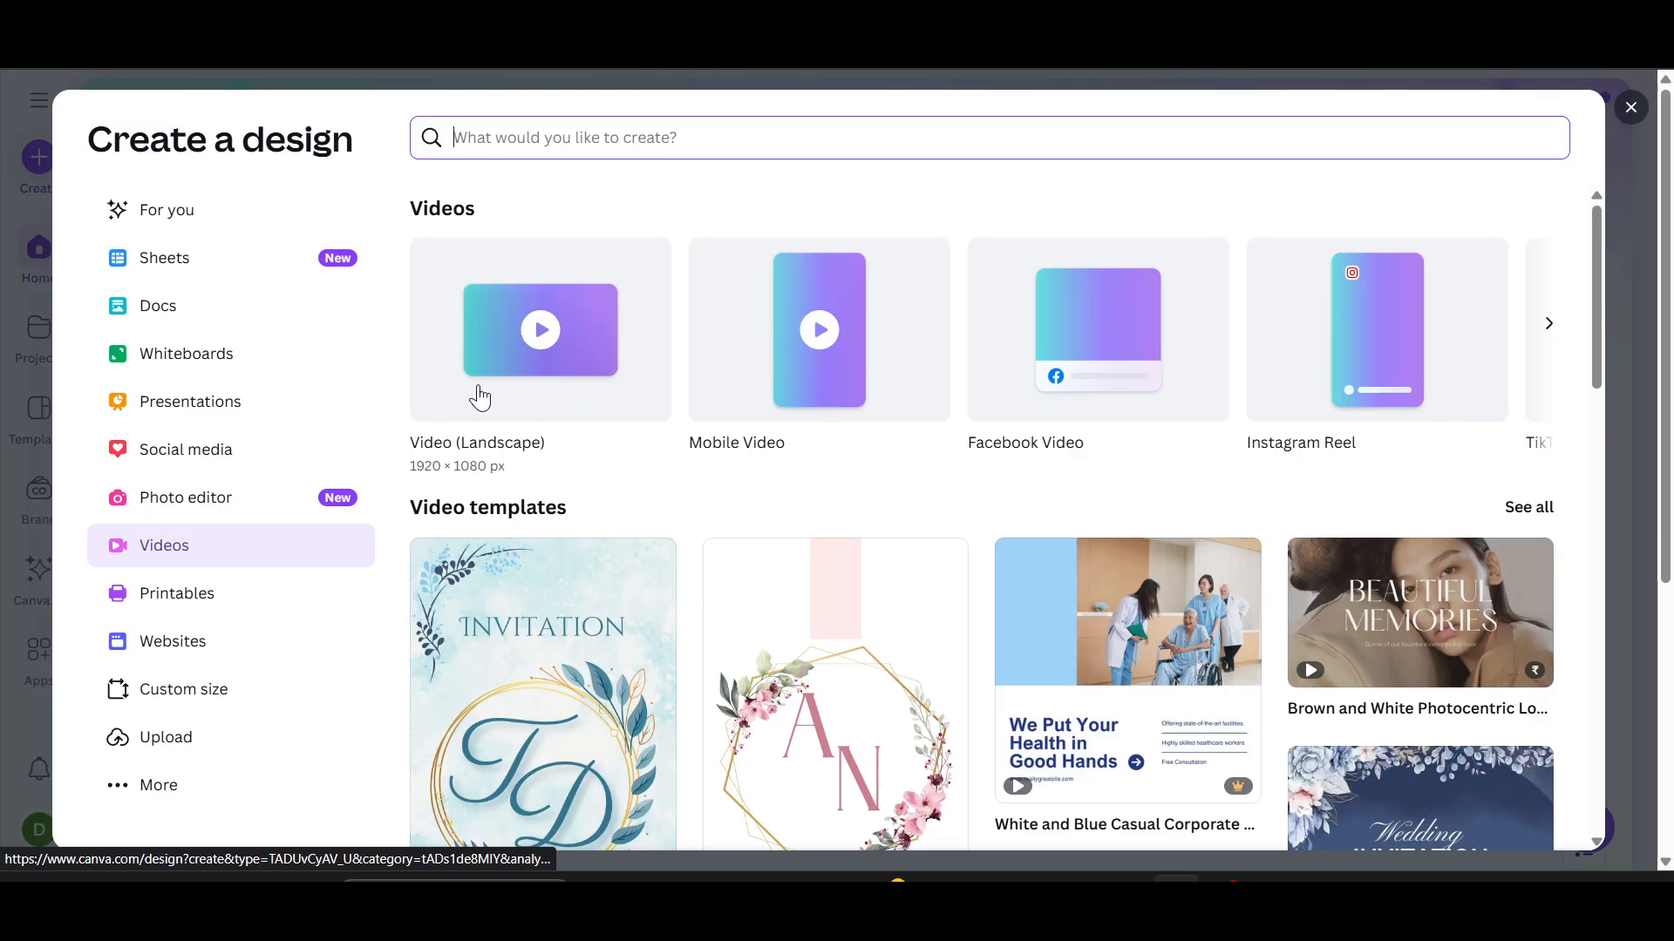
{"action": "scroll", "coordinate": [785, 392], "scroll_direction": "right", "scroll_amount": 2}
{"action": "scroll", "coordinate": [783, 389], "scroll_direction": "right", "scroll_amount": 2}
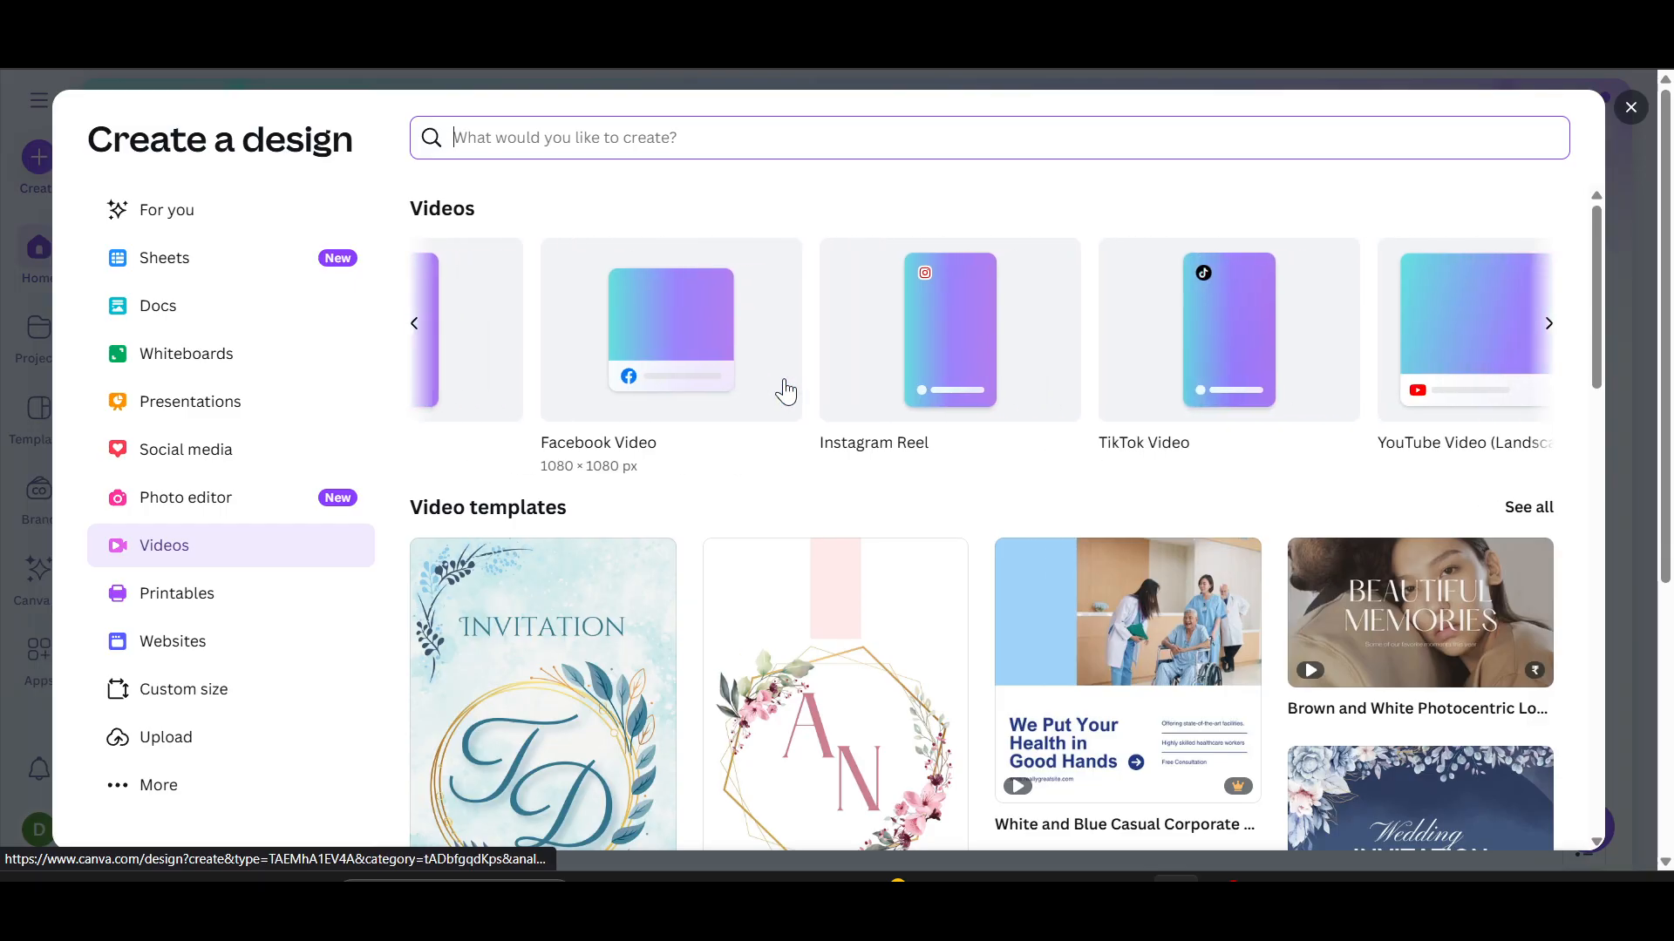
{"action": "scroll", "coordinate": [956, 389], "scroll_direction": "right", "scroll_amount": 2}
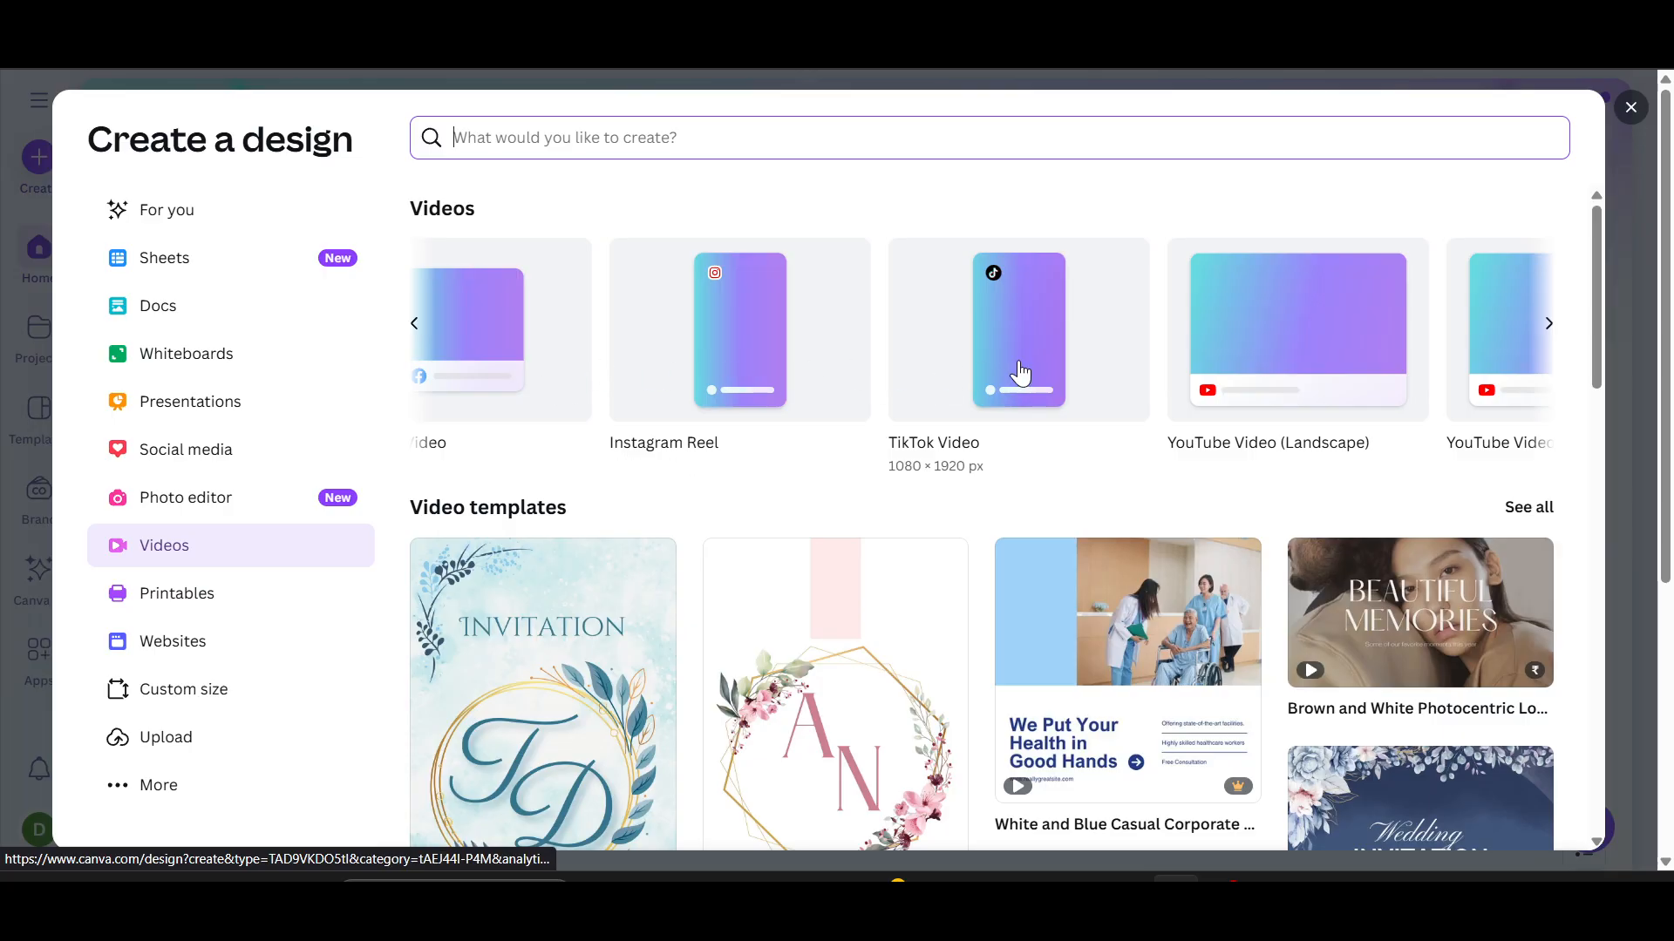
{"action": "scroll", "coordinate": [1011, 374], "scroll_direction": "right", "scroll_amount": 4}
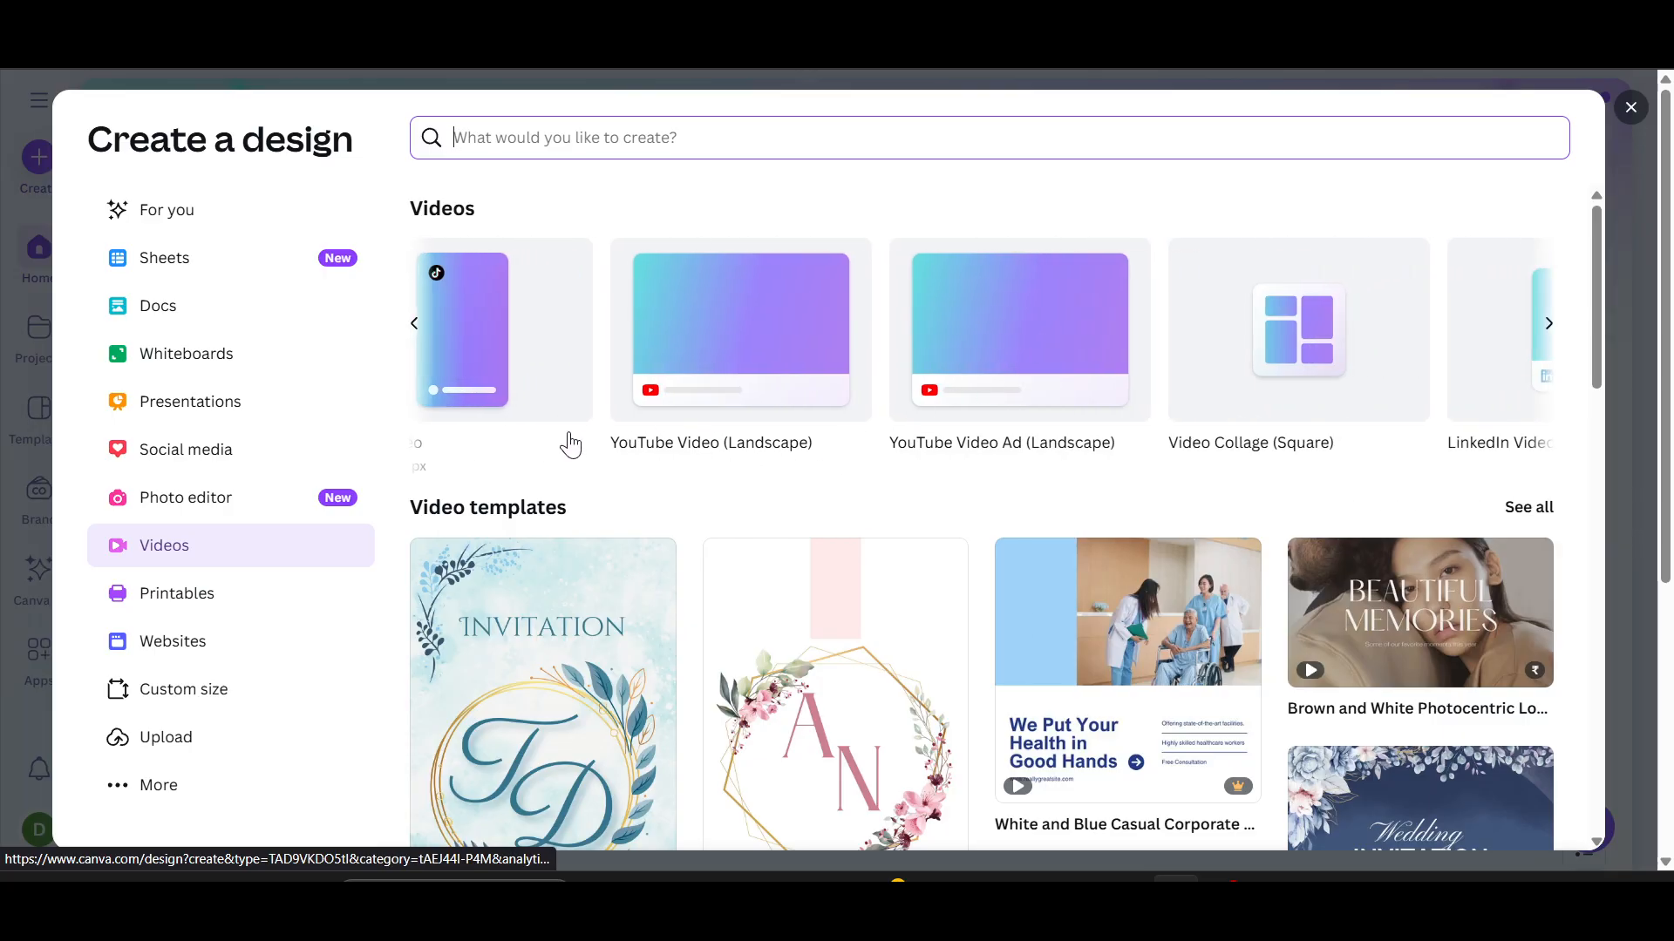
{"action": "scroll", "coordinate": [1178, 379], "scroll_direction": "right", "scroll_amount": 2}
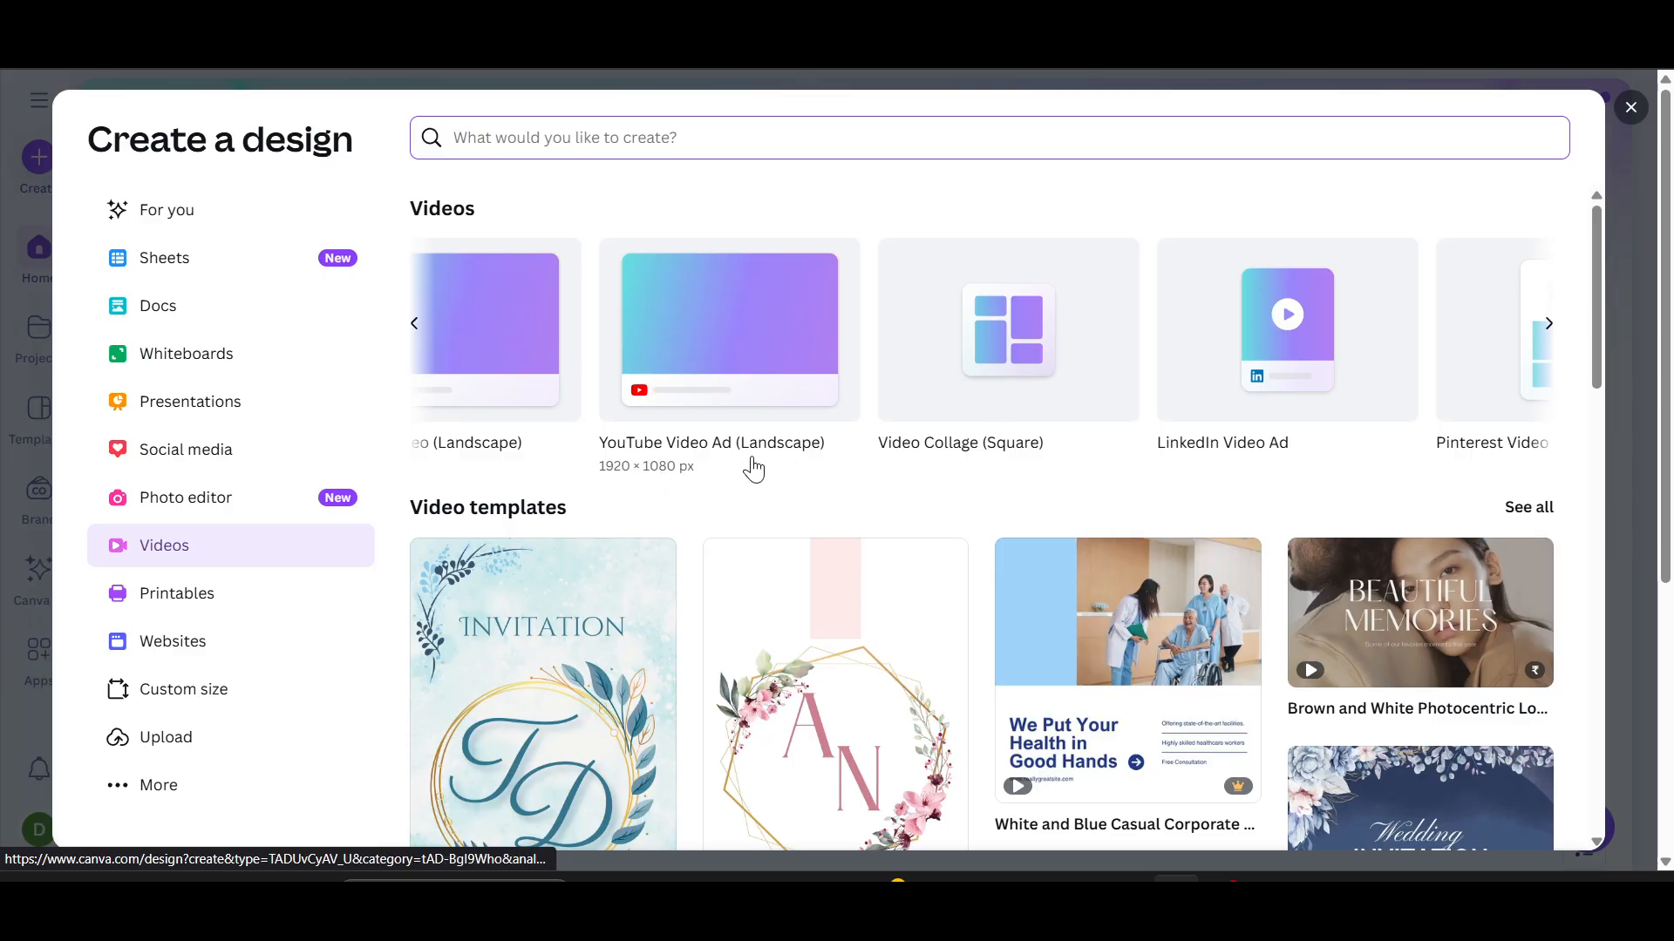
{"action": "scroll", "coordinate": [1068, 436], "scroll_direction": "right", "scroll_amount": 2}
{"action": "scroll", "coordinate": [1069, 436], "scroll_direction": "right", "scroll_amount": 2}
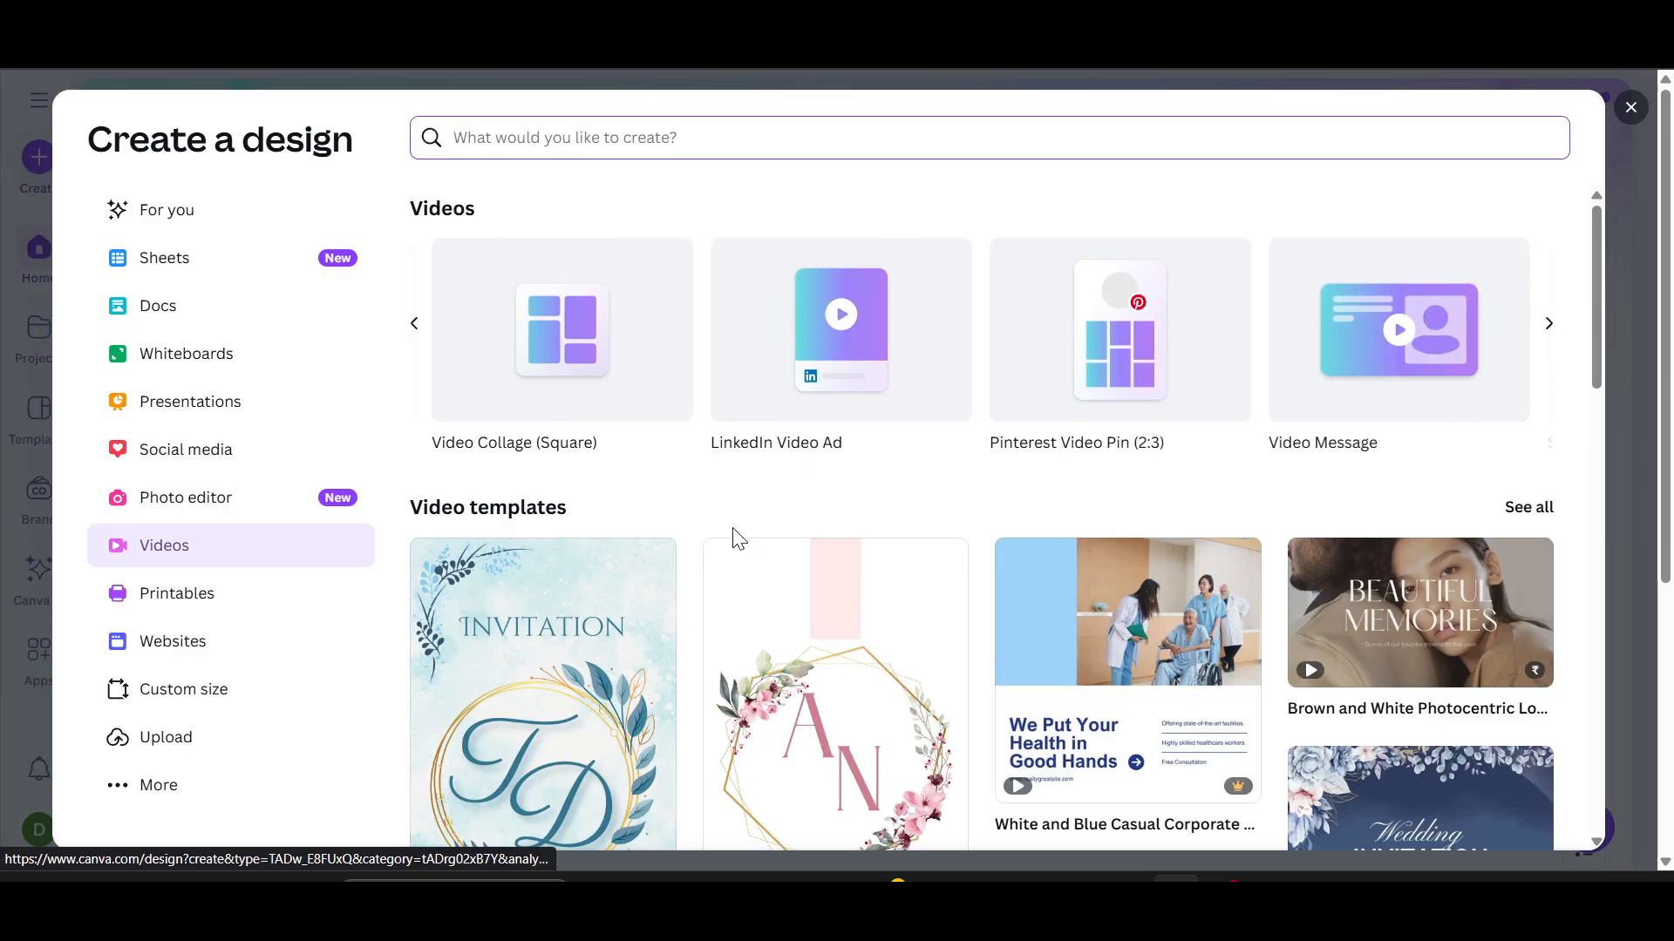
{"action": "scroll", "coordinate": [1133, 379], "scroll_direction": "right", "scroll_amount": 2}
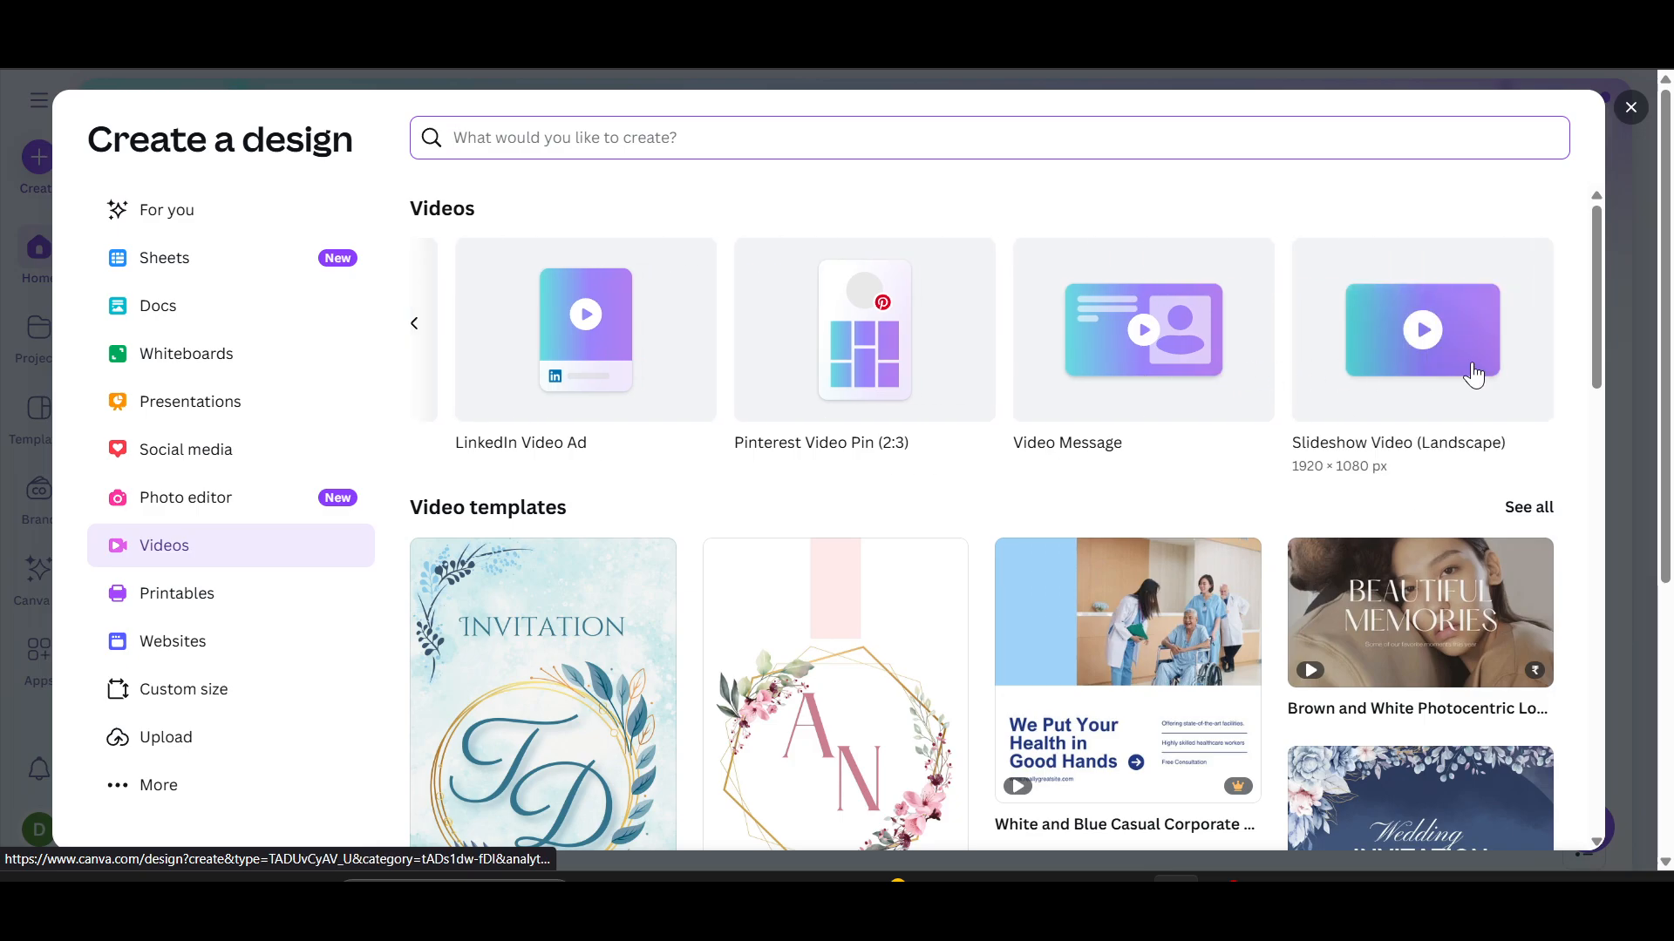
{"action": "scroll", "coordinate": [1474, 375], "scroll_direction": "left", "scroll_amount": 10}
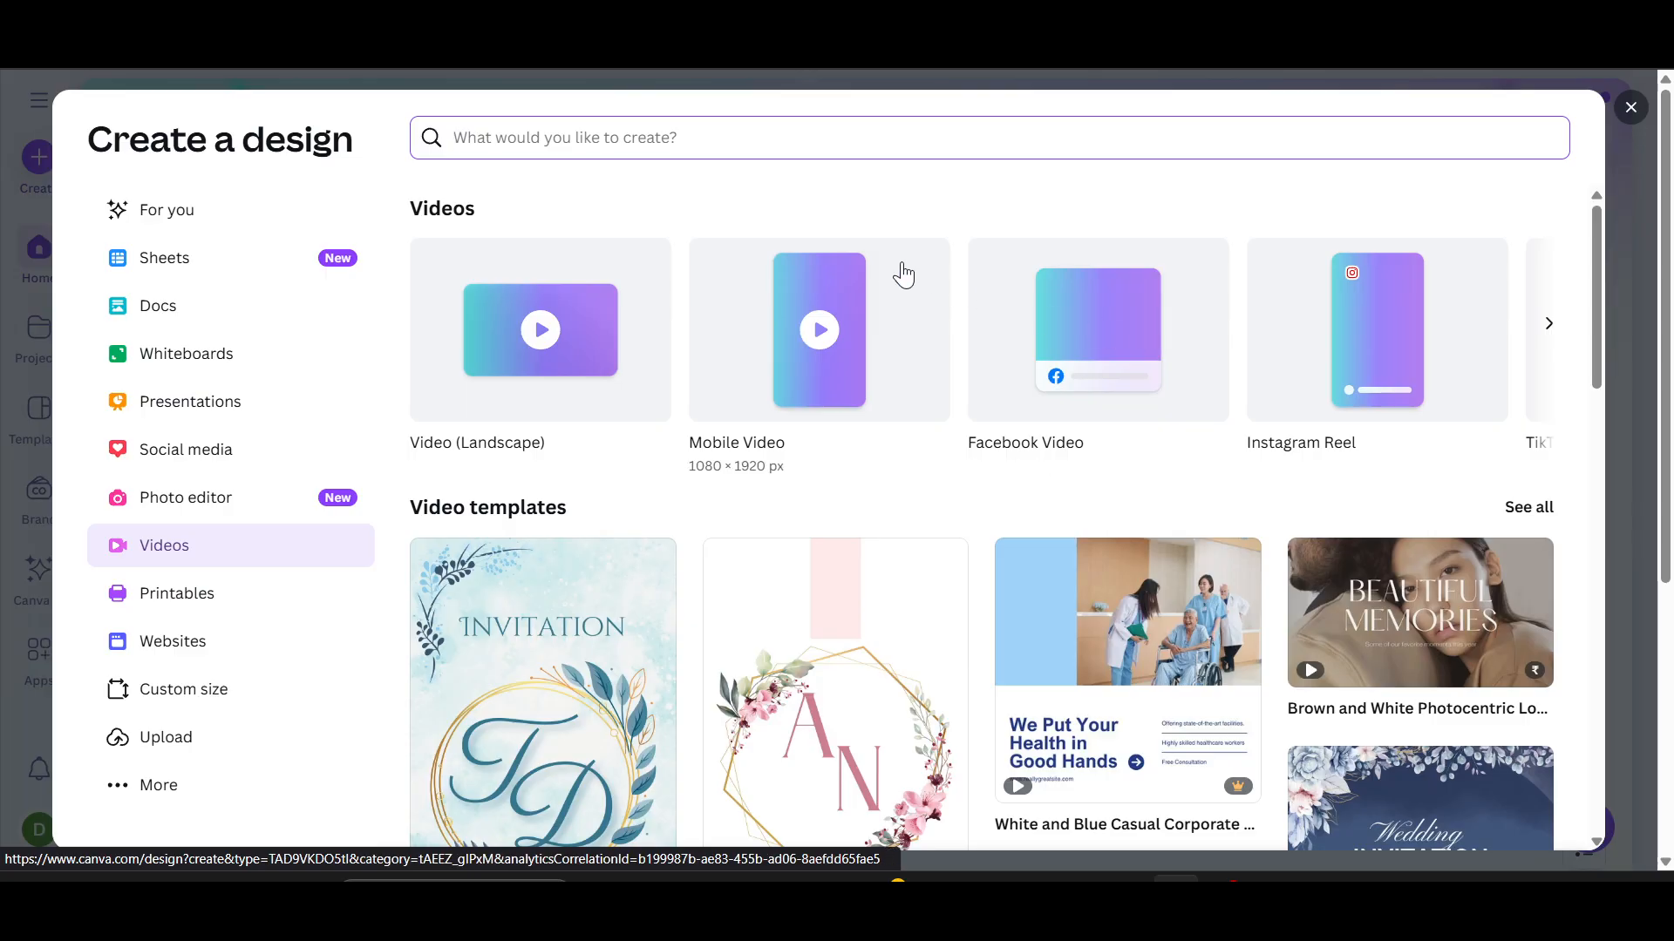
{"action": "left_click", "coordinate": [817, 327]}
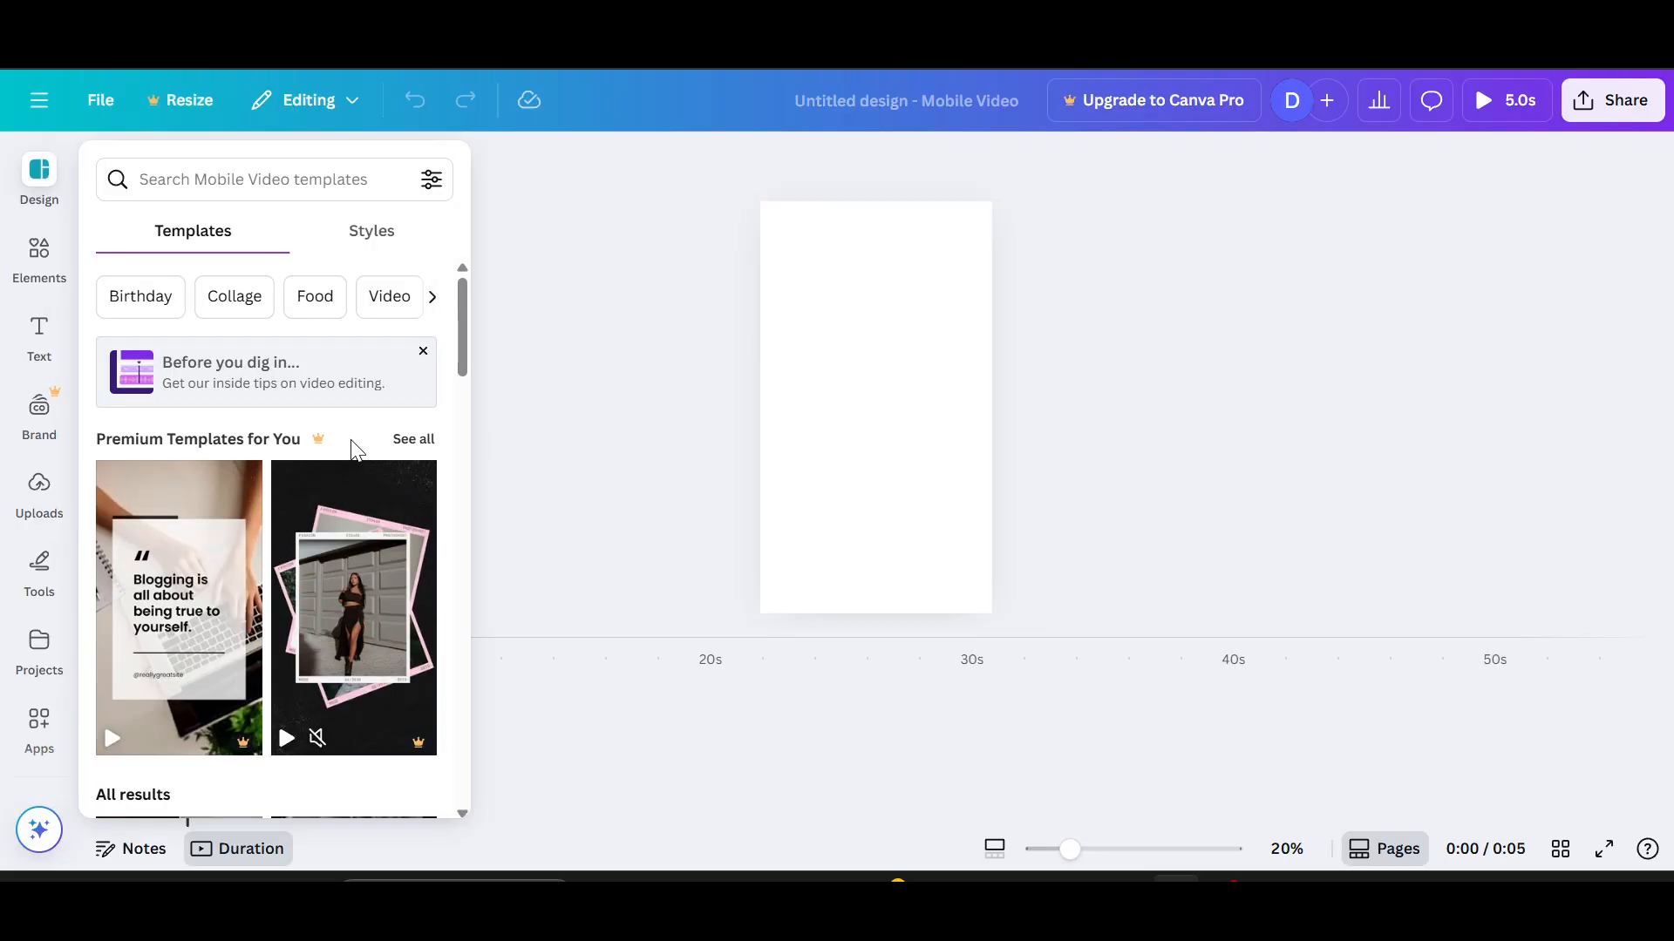
Step: Apply the sunset landscape template "Do more of what you love" to the blank page and preview its background video
{"action": "scroll", "coordinate": [317, 523], "scroll_direction": "down", "scroll_amount": 5}
{"action": "scroll", "coordinate": [292, 572], "scroll_direction": "down", "scroll_amount": 1}
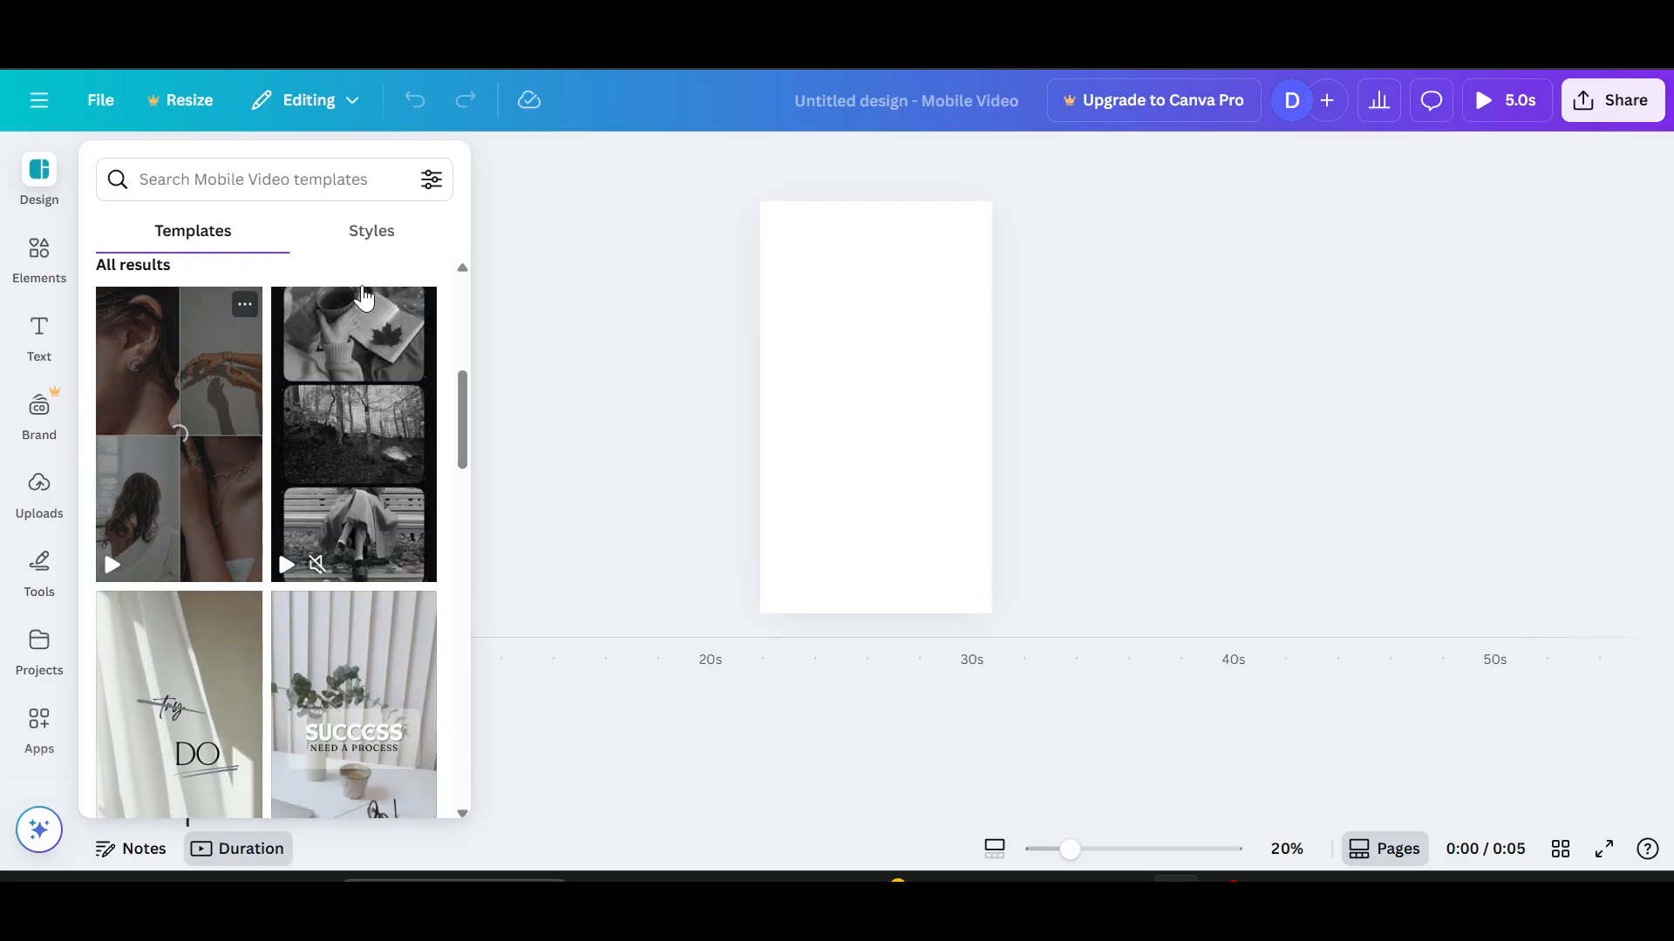
{"action": "scroll", "coordinate": [403, 667], "scroll_direction": "down", "scroll_amount": 3}
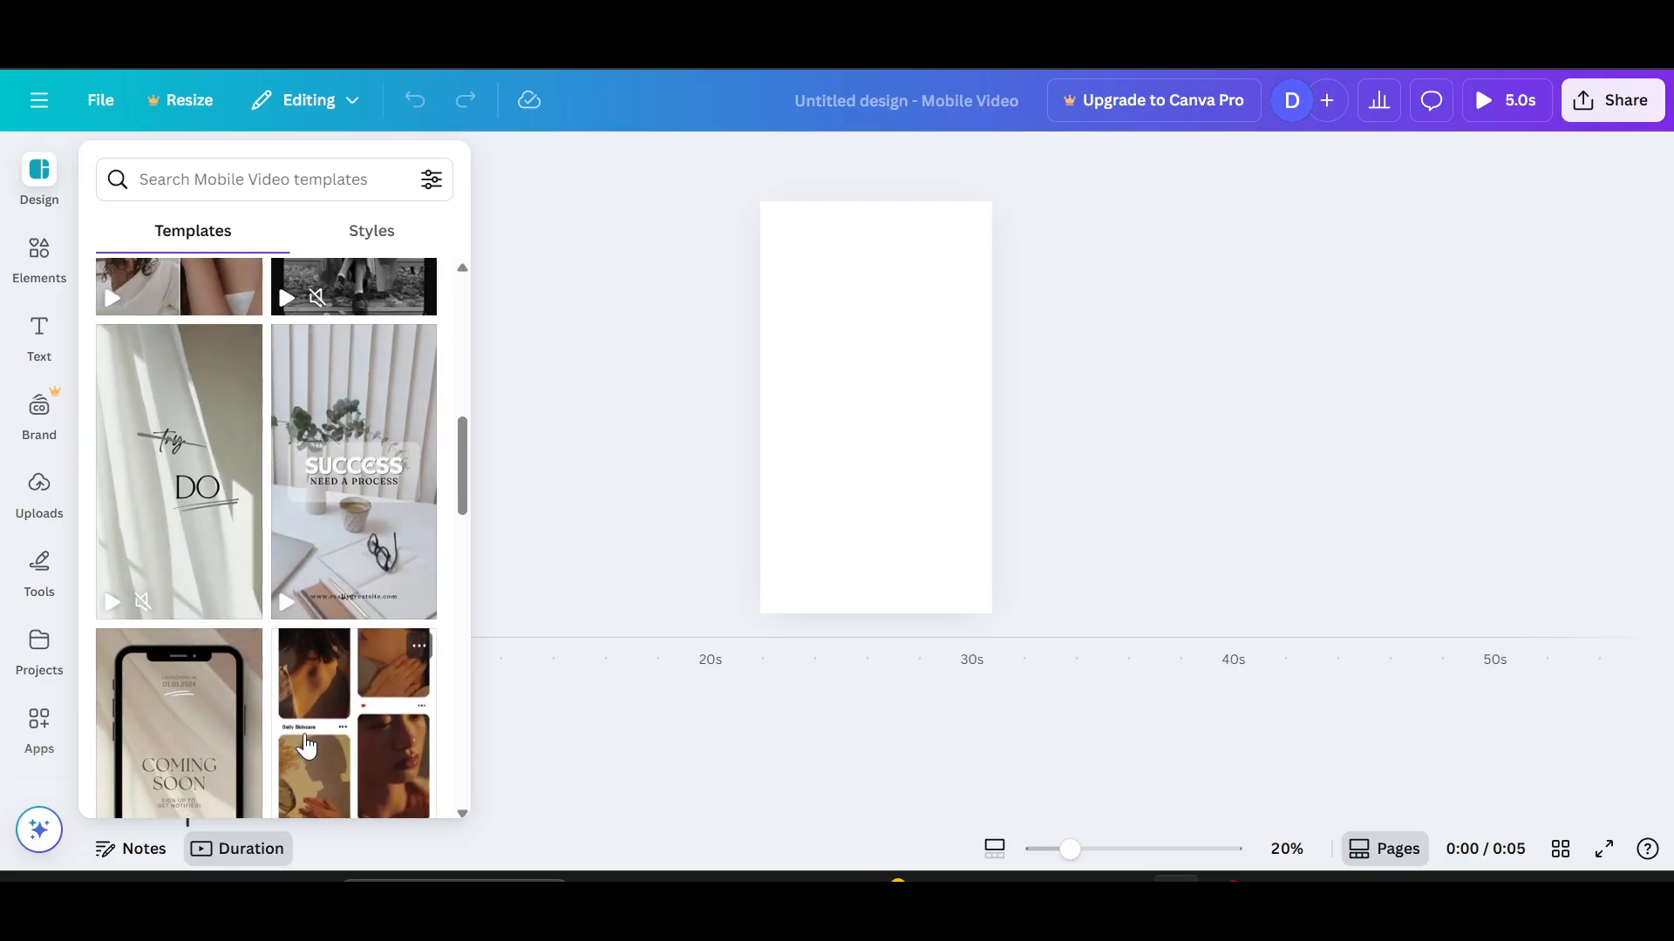
{"action": "left_click_drag", "start_coordinate": [471, 484], "coordinate": [476, 525]}
{"action": "scroll", "coordinate": [360, 589], "scroll_direction": "down", "scroll_amount": 3}
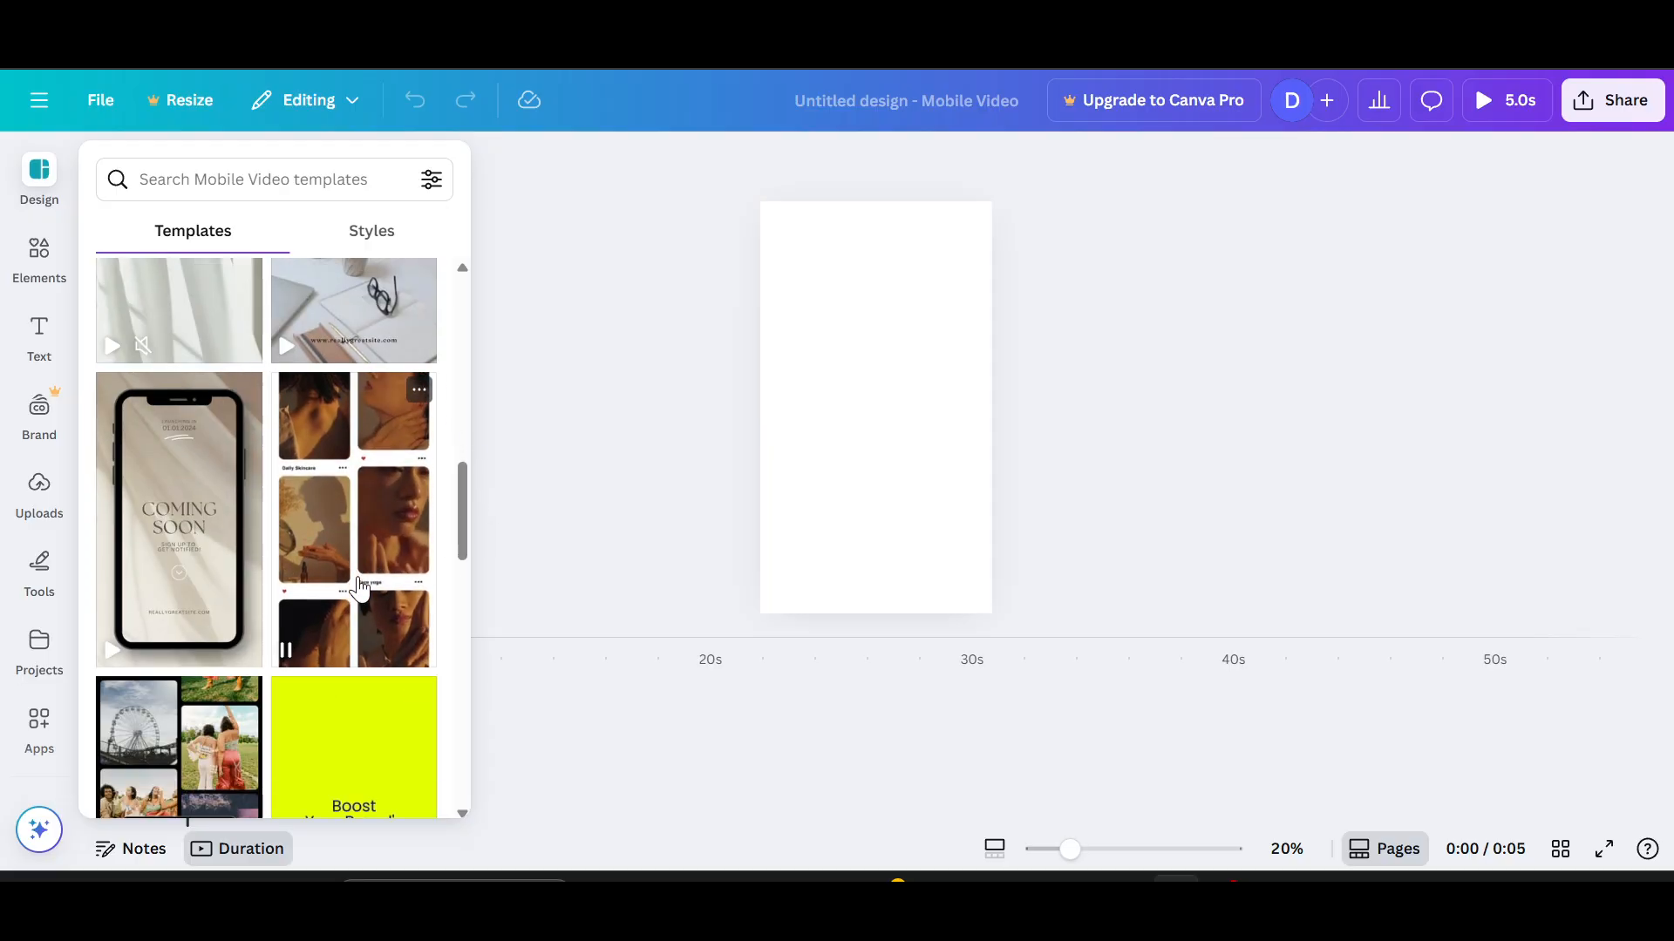
{"action": "scroll", "coordinate": [165, 736], "scroll_direction": "down", "scroll_amount": 2}
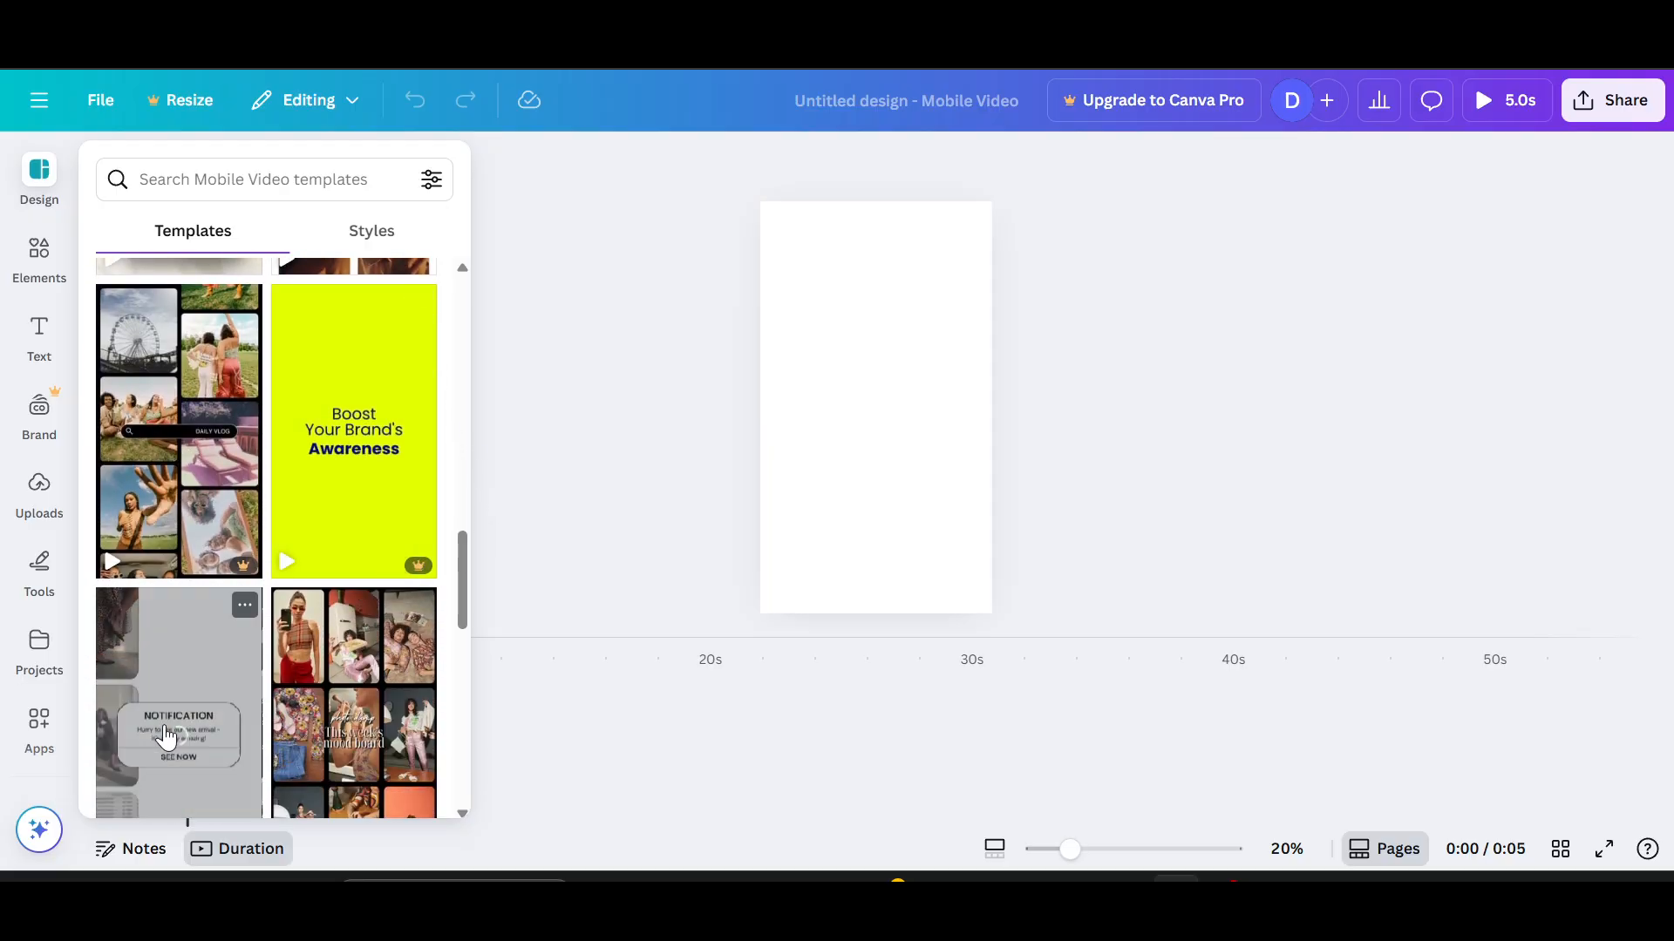
{"action": "scroll", "coordinate": [165, 735], "scroll_direction": "down", "scroll_amount": 6}
{"action": "scroll", "coordinate": [165, 736], "scroll_direction": "up", "scroll_amount": 3}
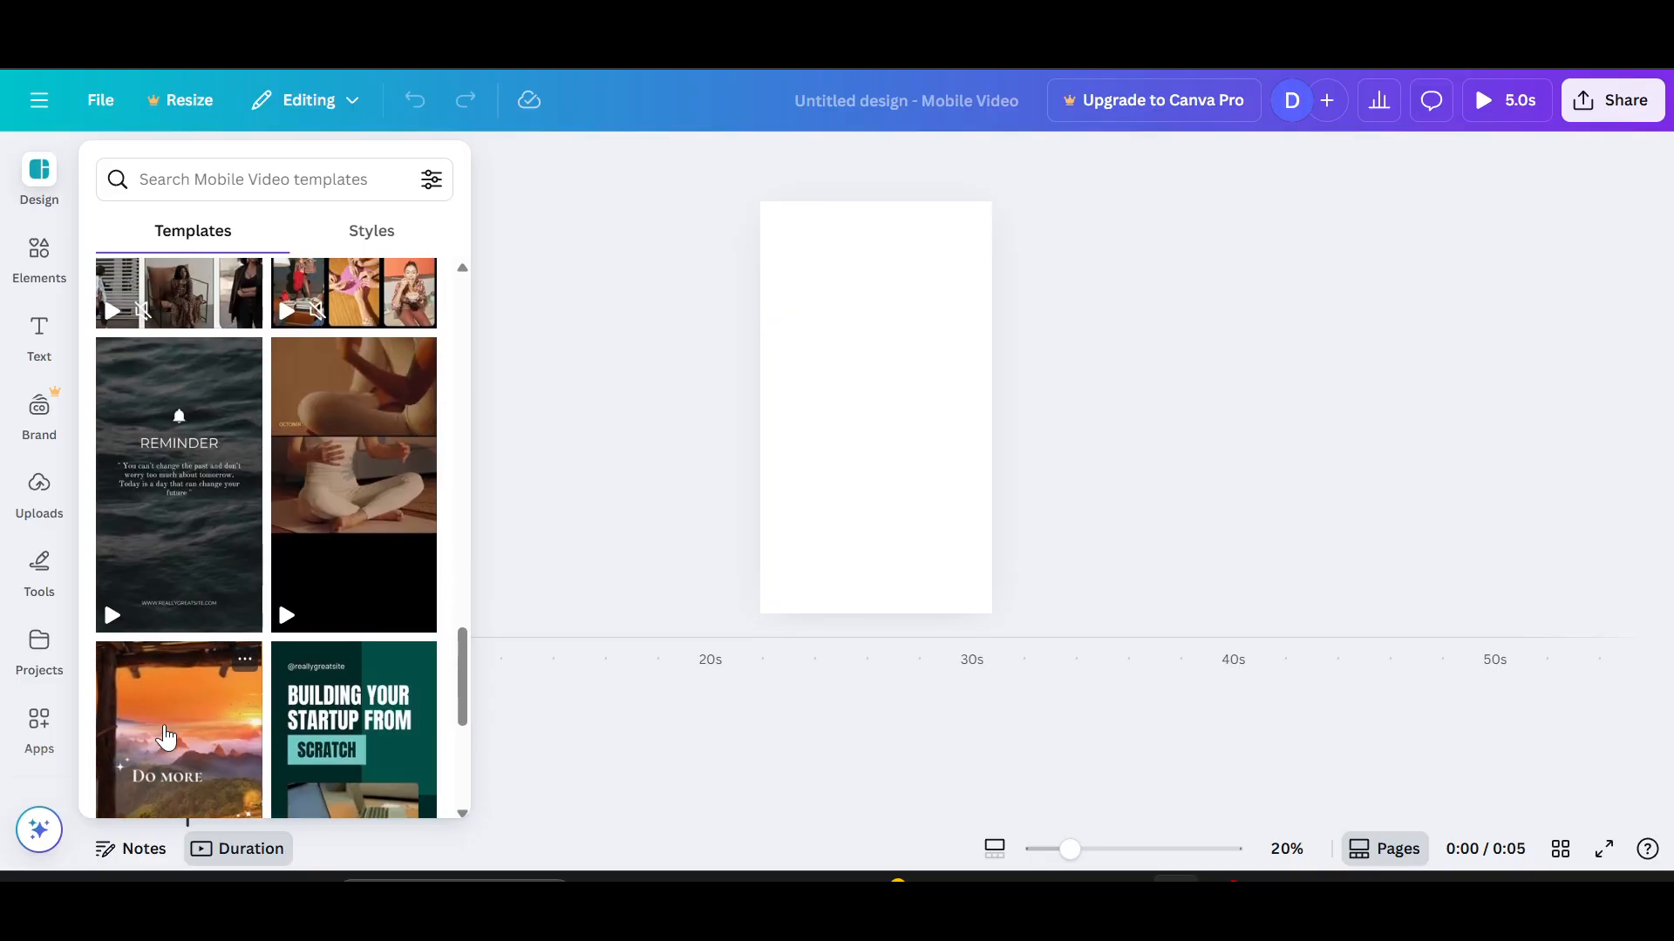
{"action": "scroll", "coordinate": [166, 737], "scroll_direction": "down", "scroll_amount": 2}
{"action": "scroll", "coordinate": [164, 736], "scroll_direction": "up", "scroll_amount": 2}
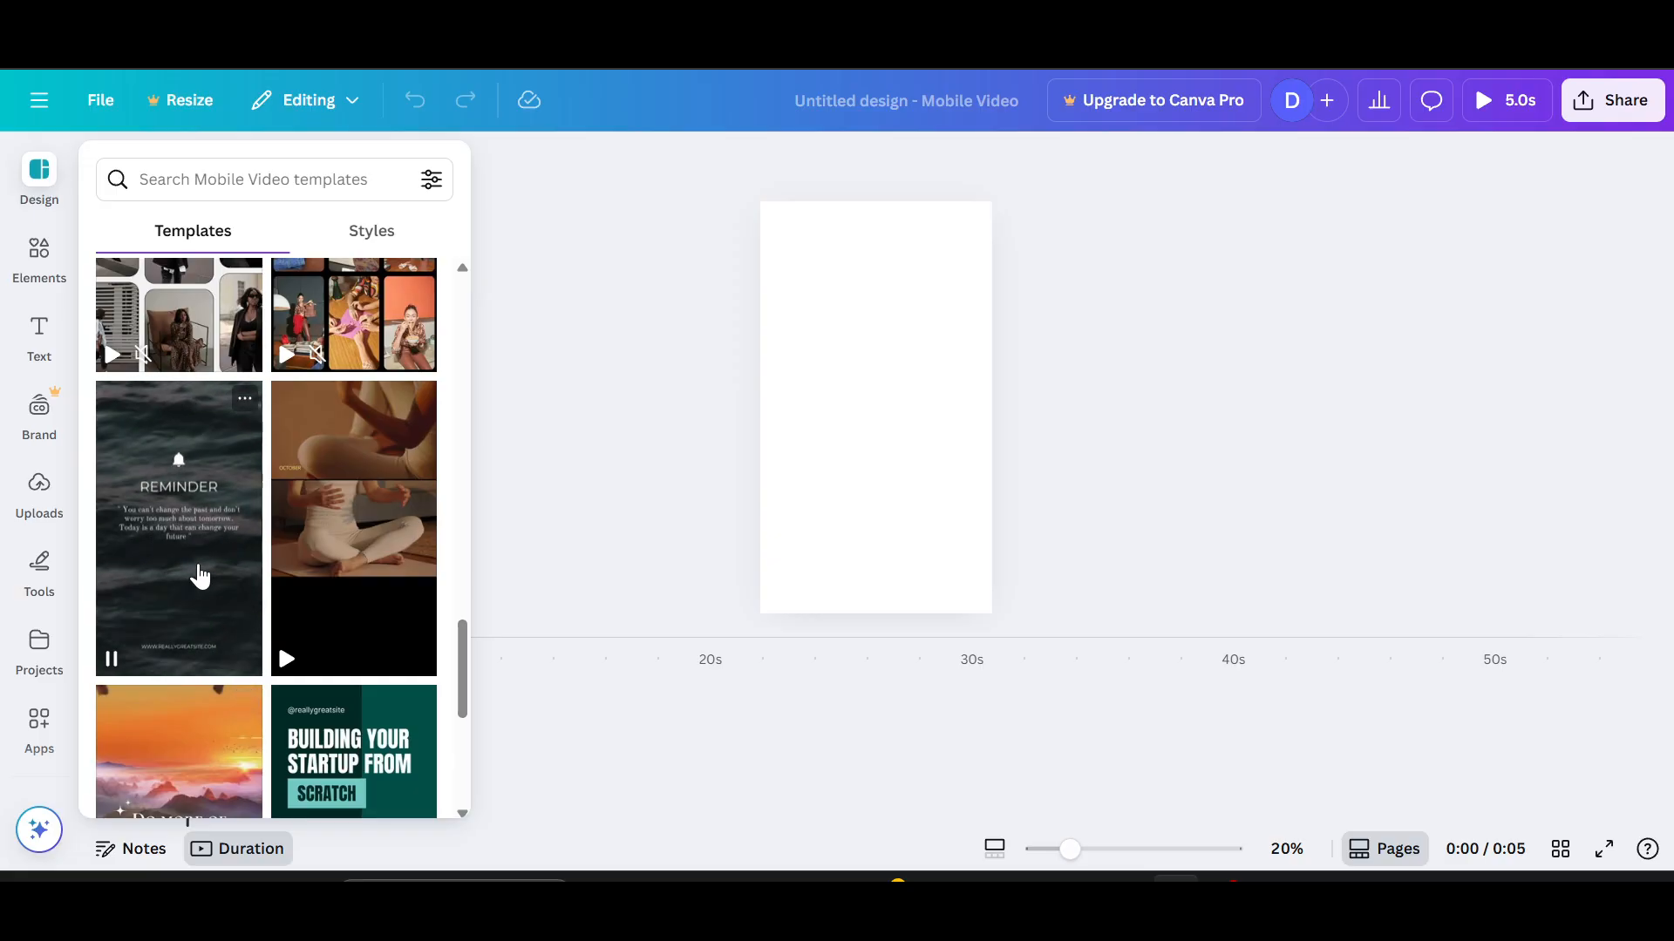
{"action": "scroll", "coordinate": [198, 577], "scroll_direction": "down", "scroll_amount": 1}
{"action": "scroll", "coordinate": [199, 575], "scroll_direction": "down", "scroll_amount": 3}
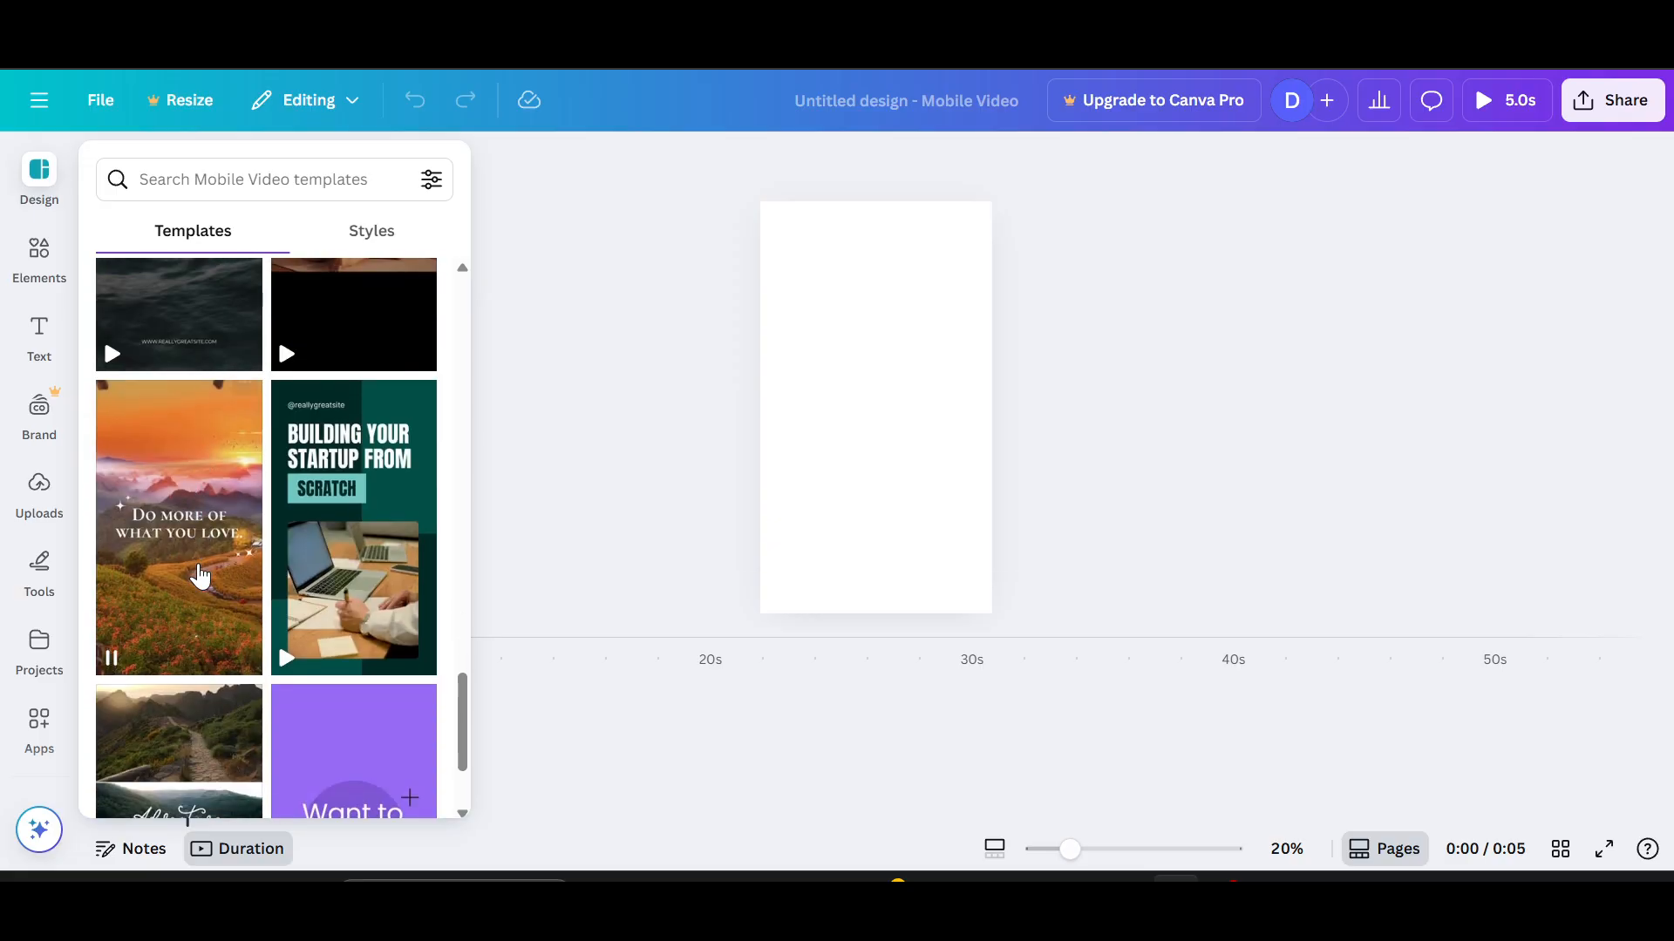
{"action": "left_click", "coordinate": [198, 584]}
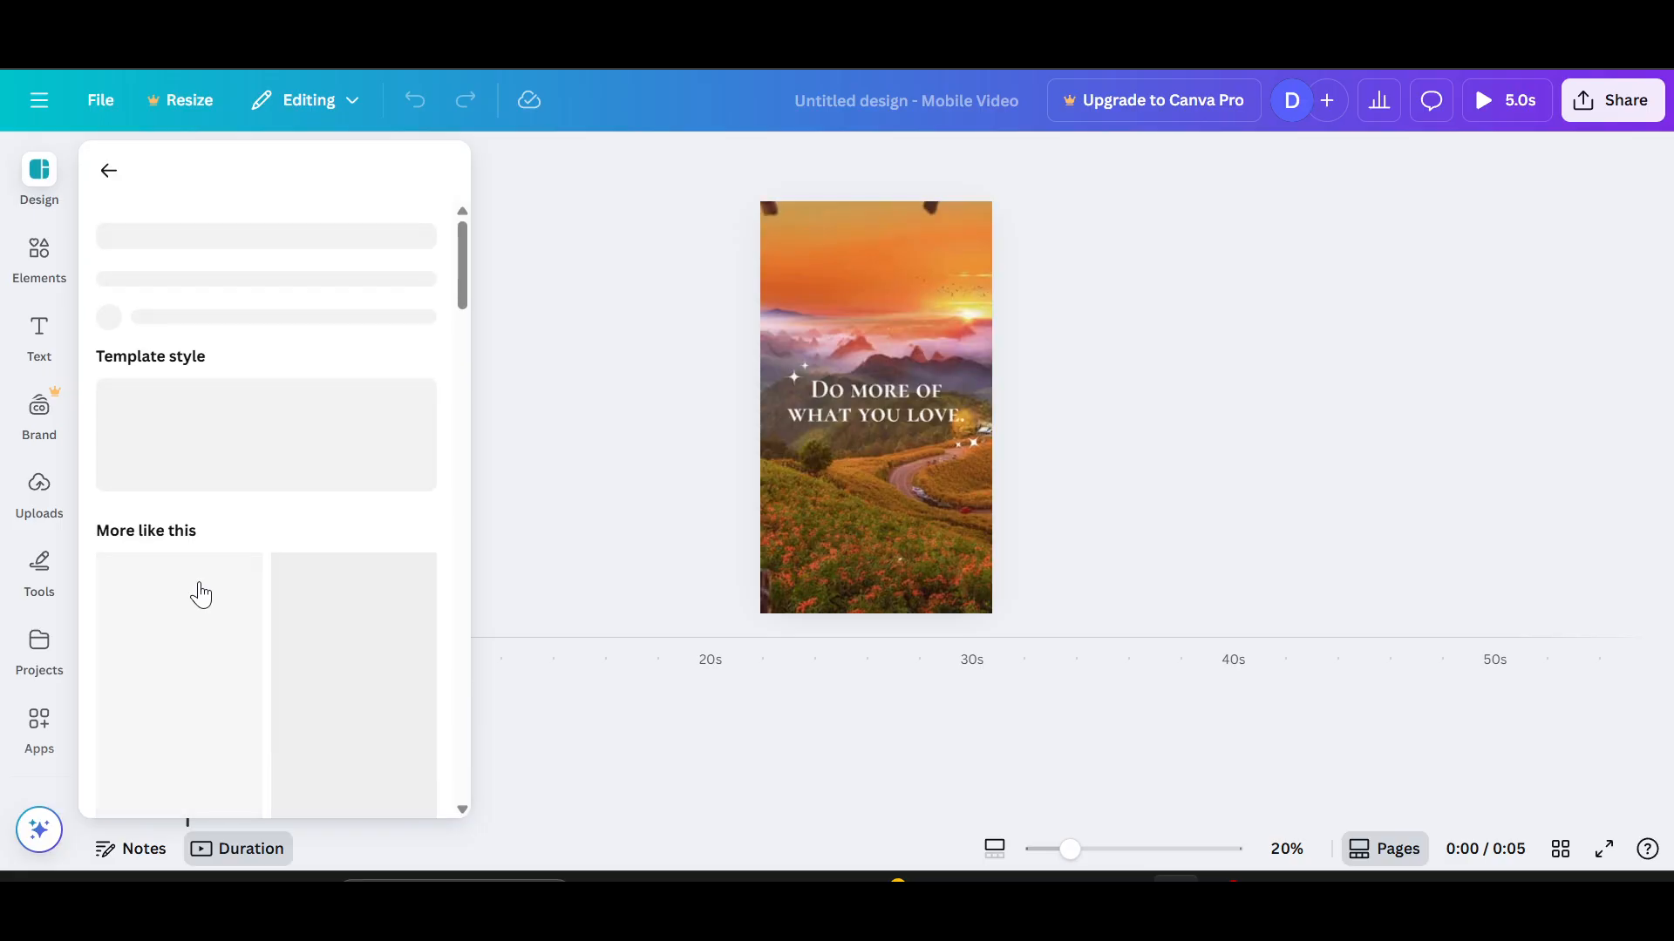
{"action": "left_click", "coordinate": [876, 409]}
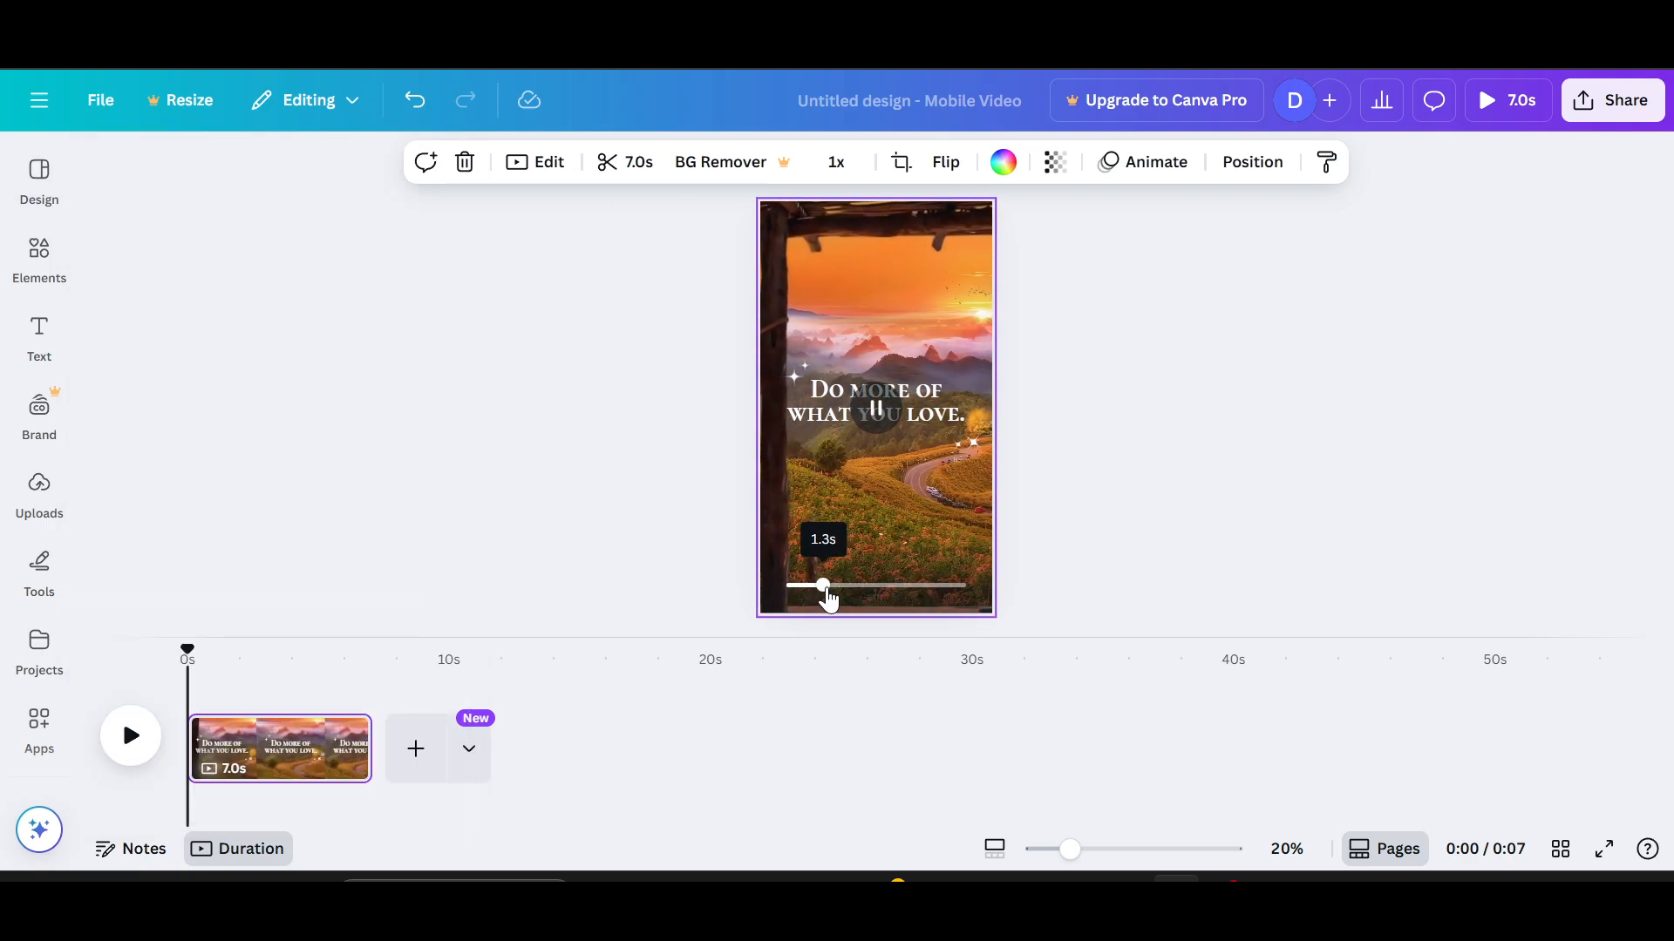
{"action": "left_click_drag", "start_coordinate": [825, 584], "coordinate": [960, 585]}
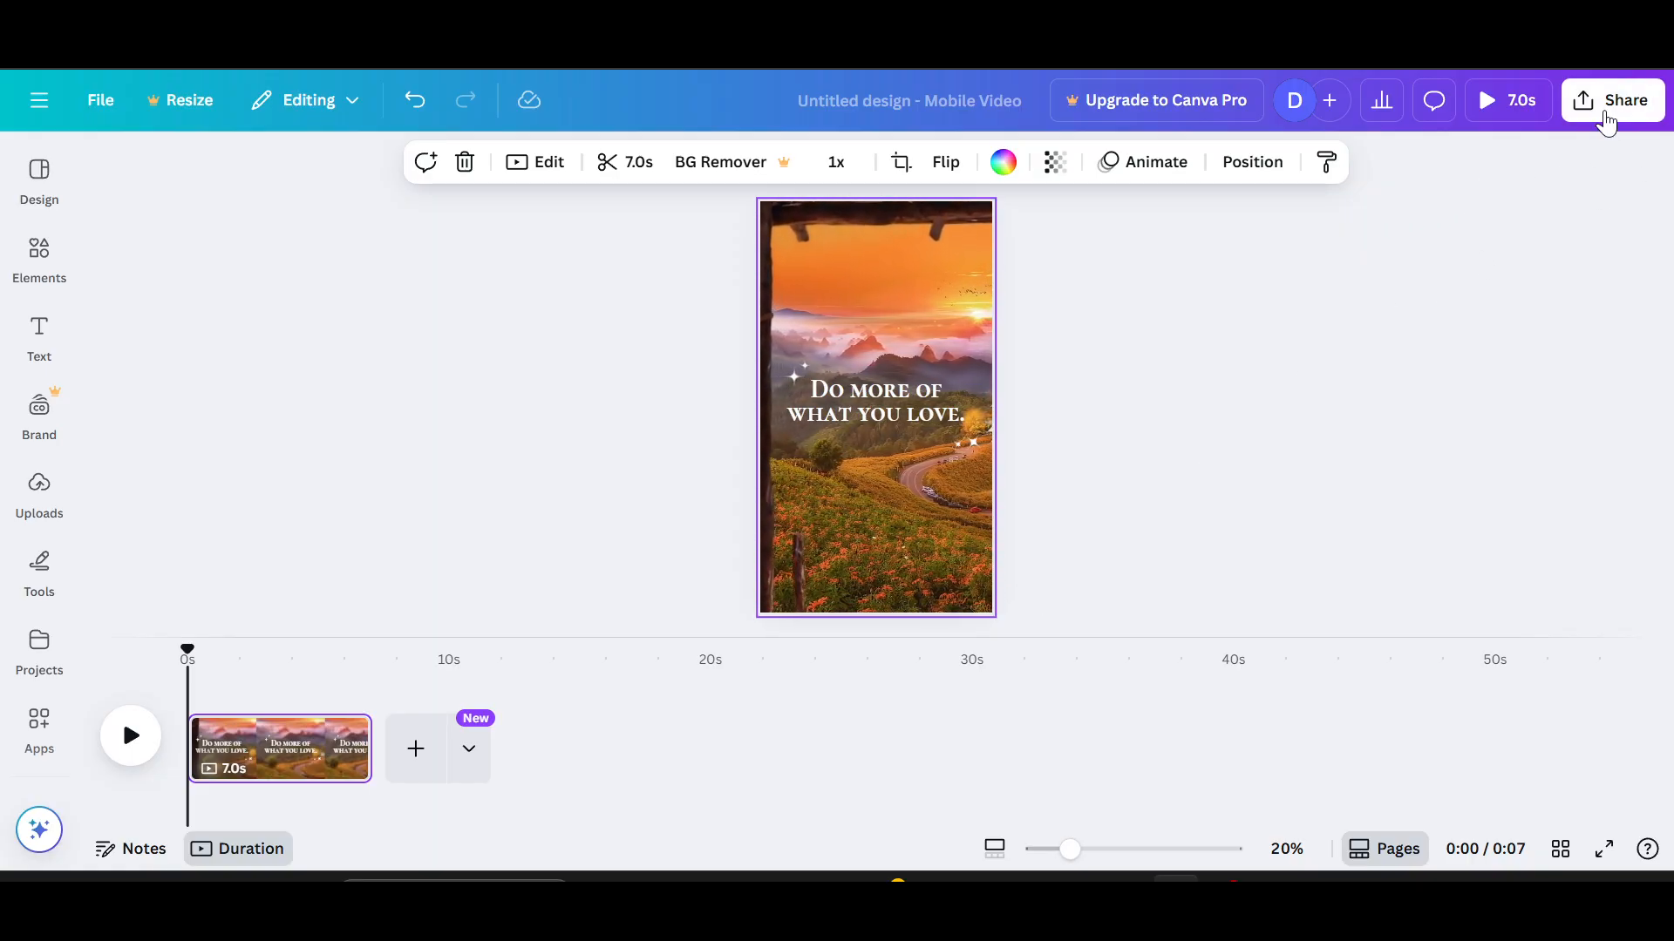
Step: Review the file types offered for downloading the design and try to raise the MP4 video quality to the maximum
{"action": "left_click", "coordinate": [1608, 117]}
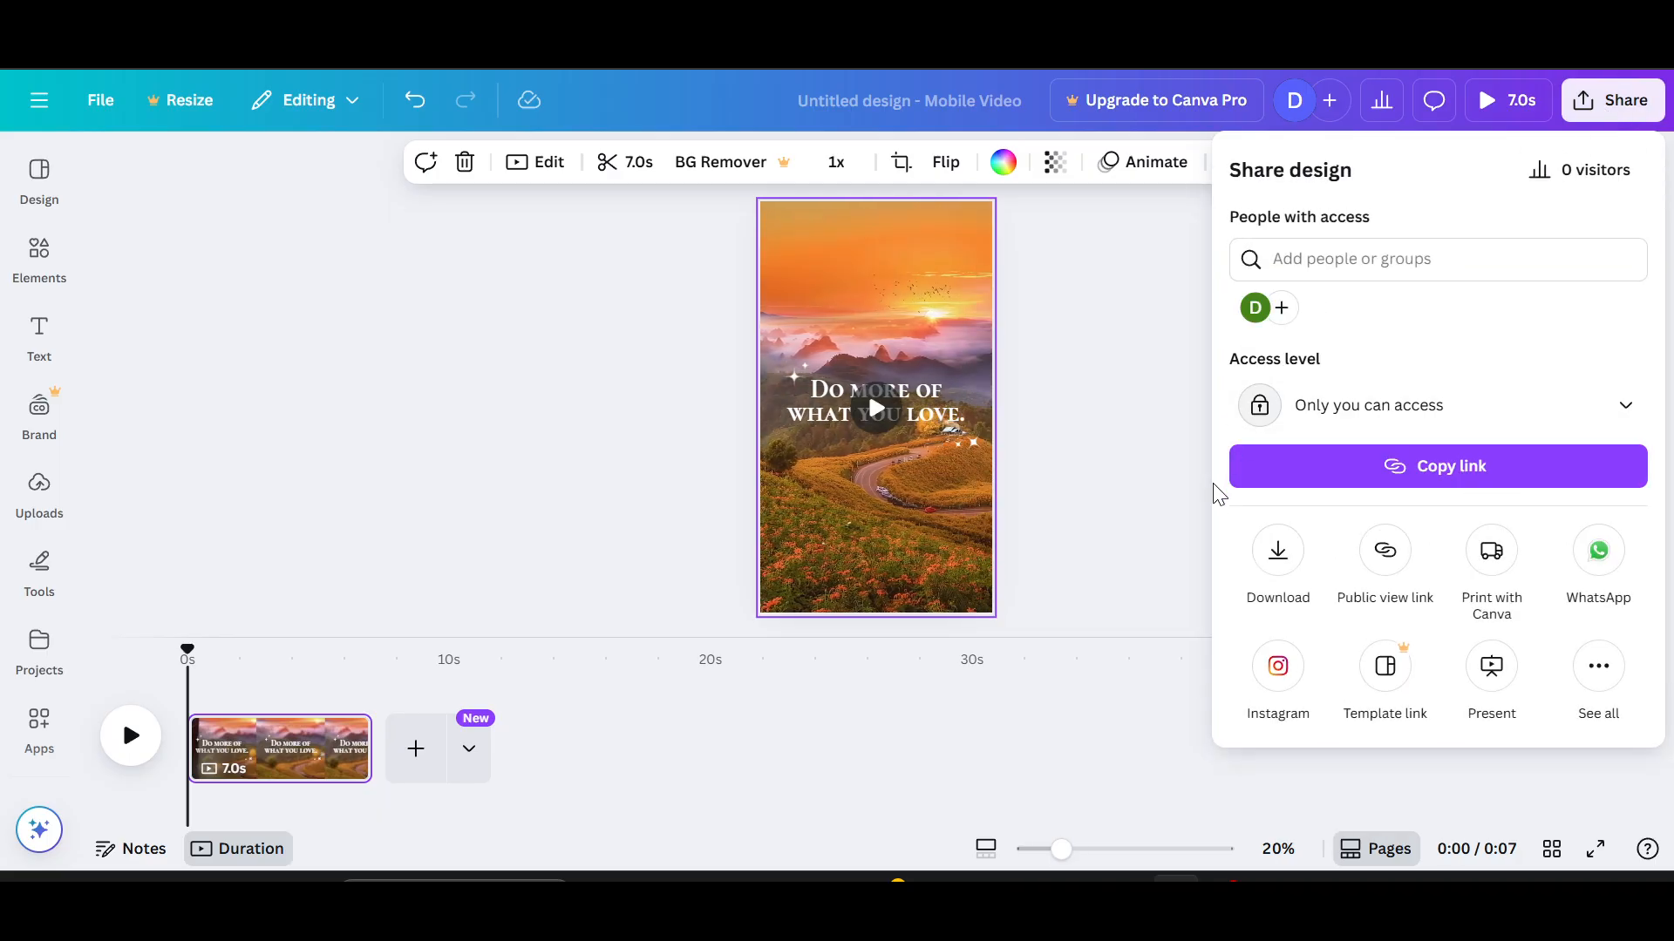
{"action": "left_click", "coordinate": [1296, 558]}
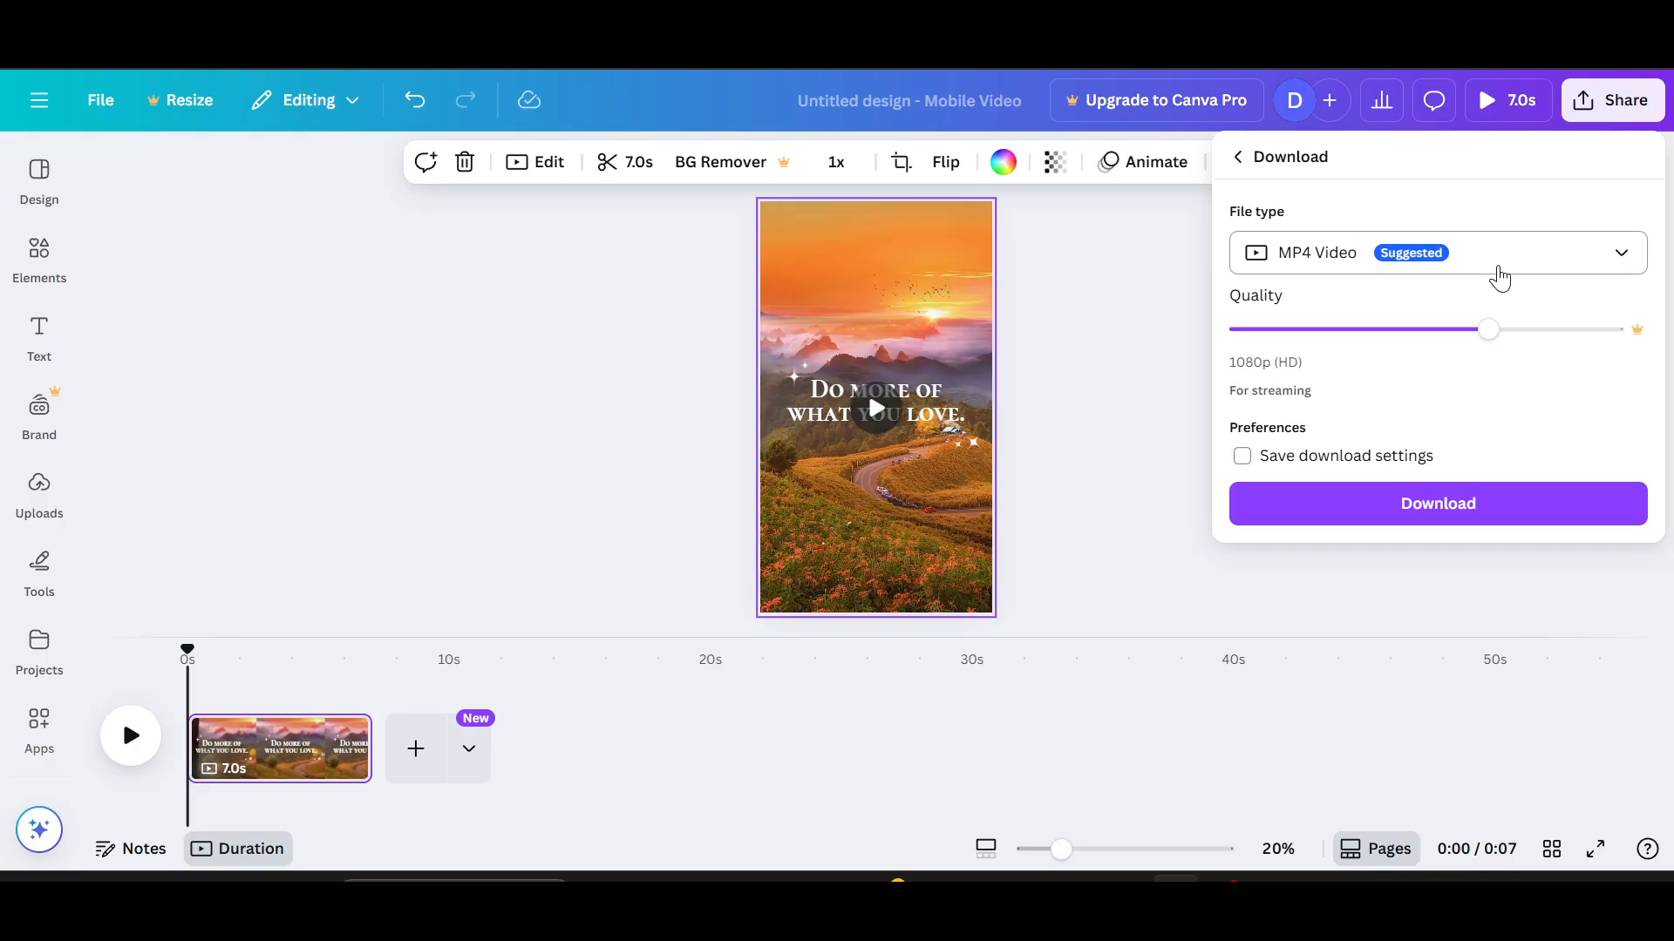
{"action": "left_click", "coordinate": [1498, 275]}
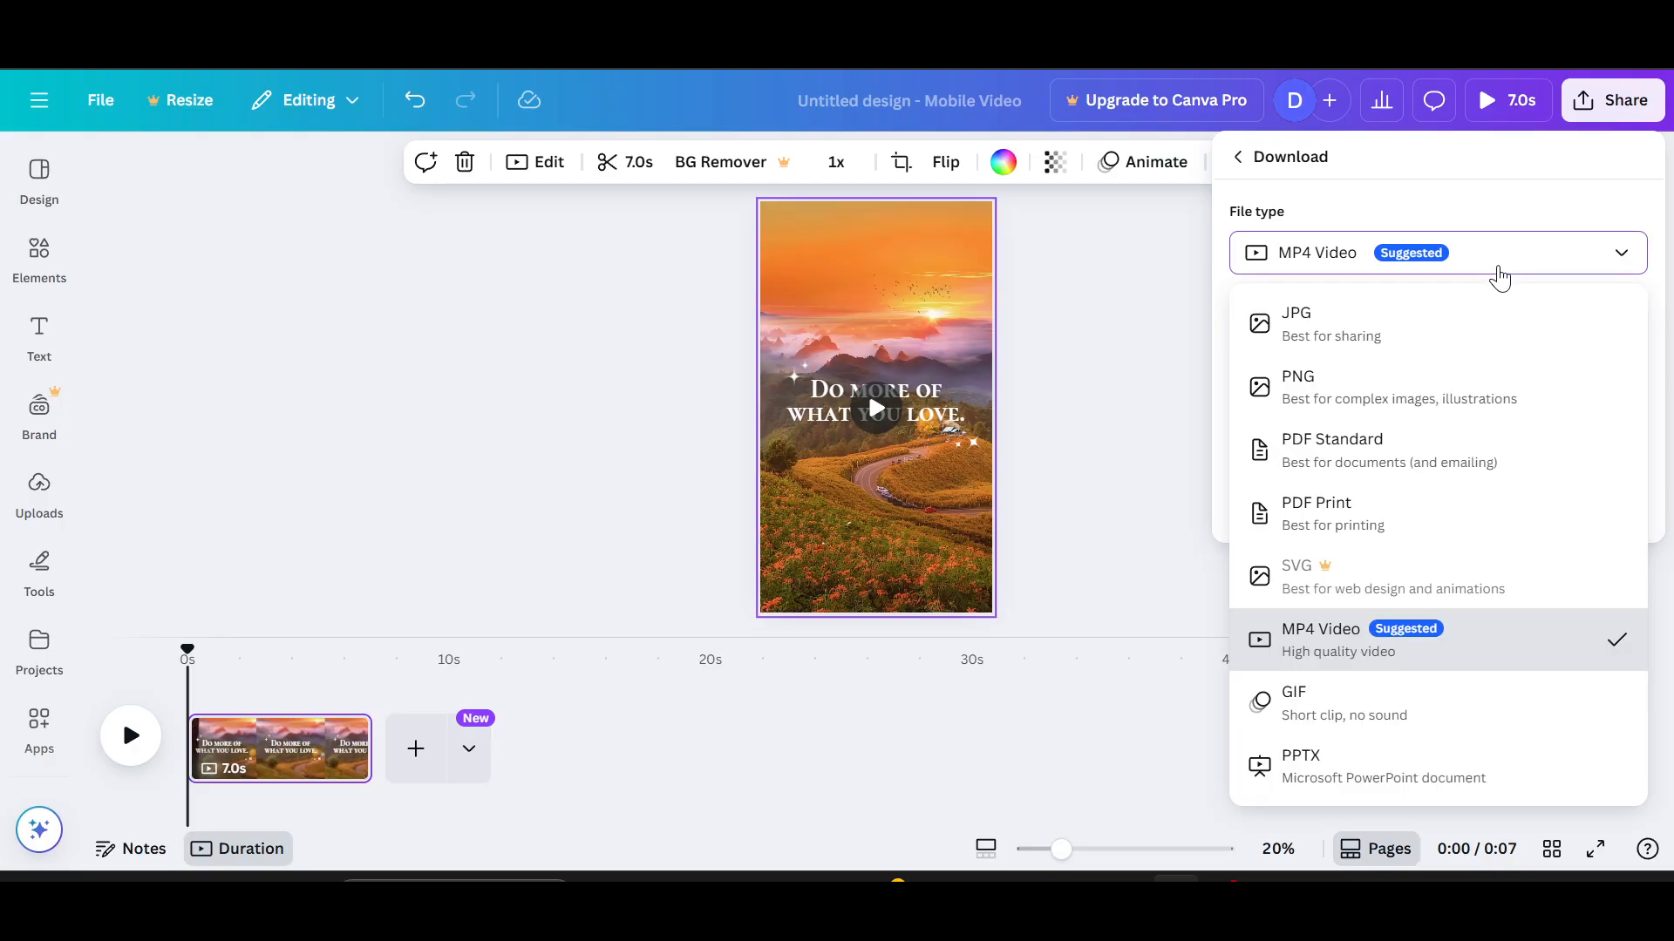
{"action": "left_click", "coordinate": [1499, 275]}
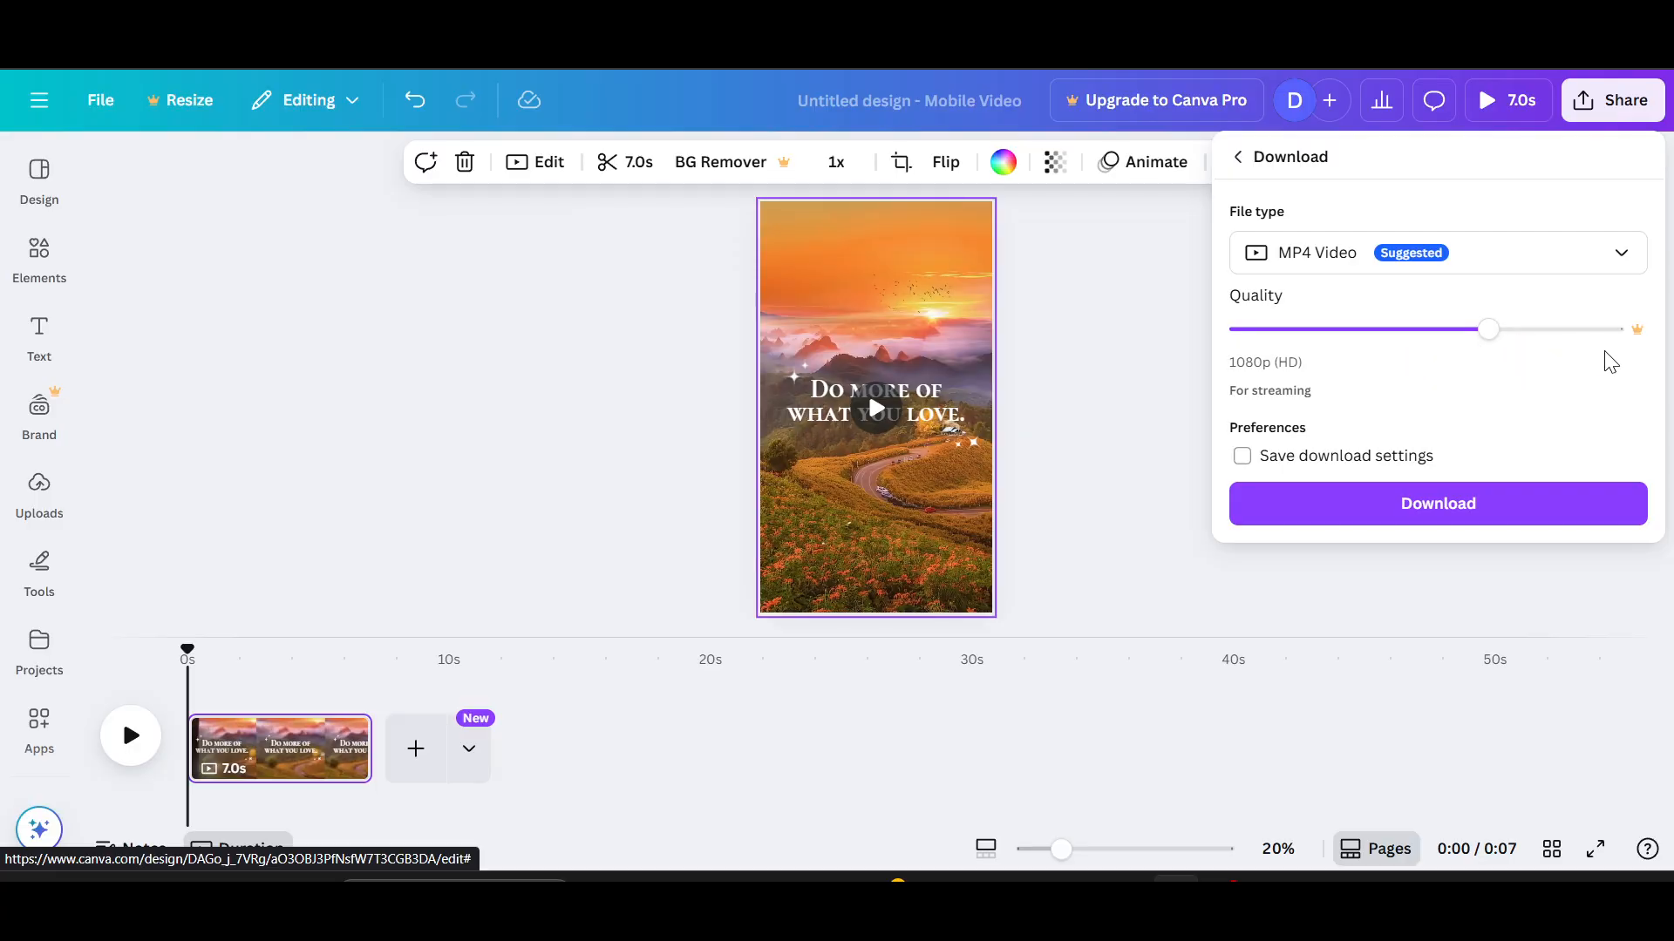
{"action": "left_click", "coordinate": [1621, 329]}
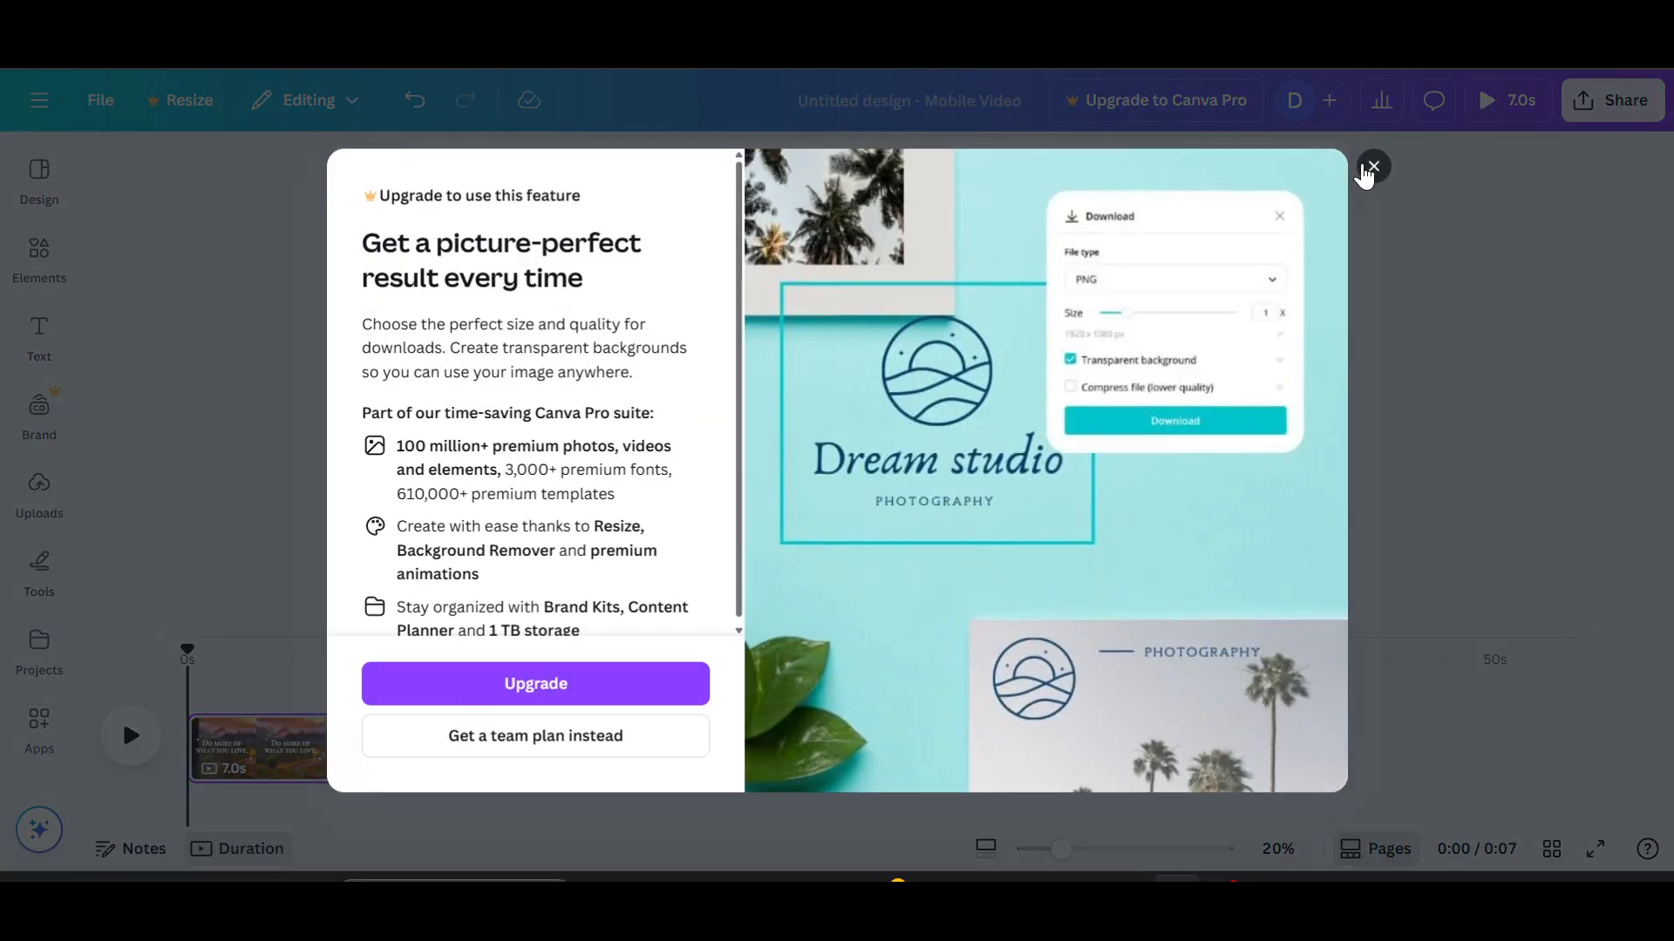
{"action": "left_click", "coordinate": [1372, 167]}
Step: Download the design as an MP4 video in 1080p (HD) quality
{"action": "left_click", "coordinate": [1611, 107]}
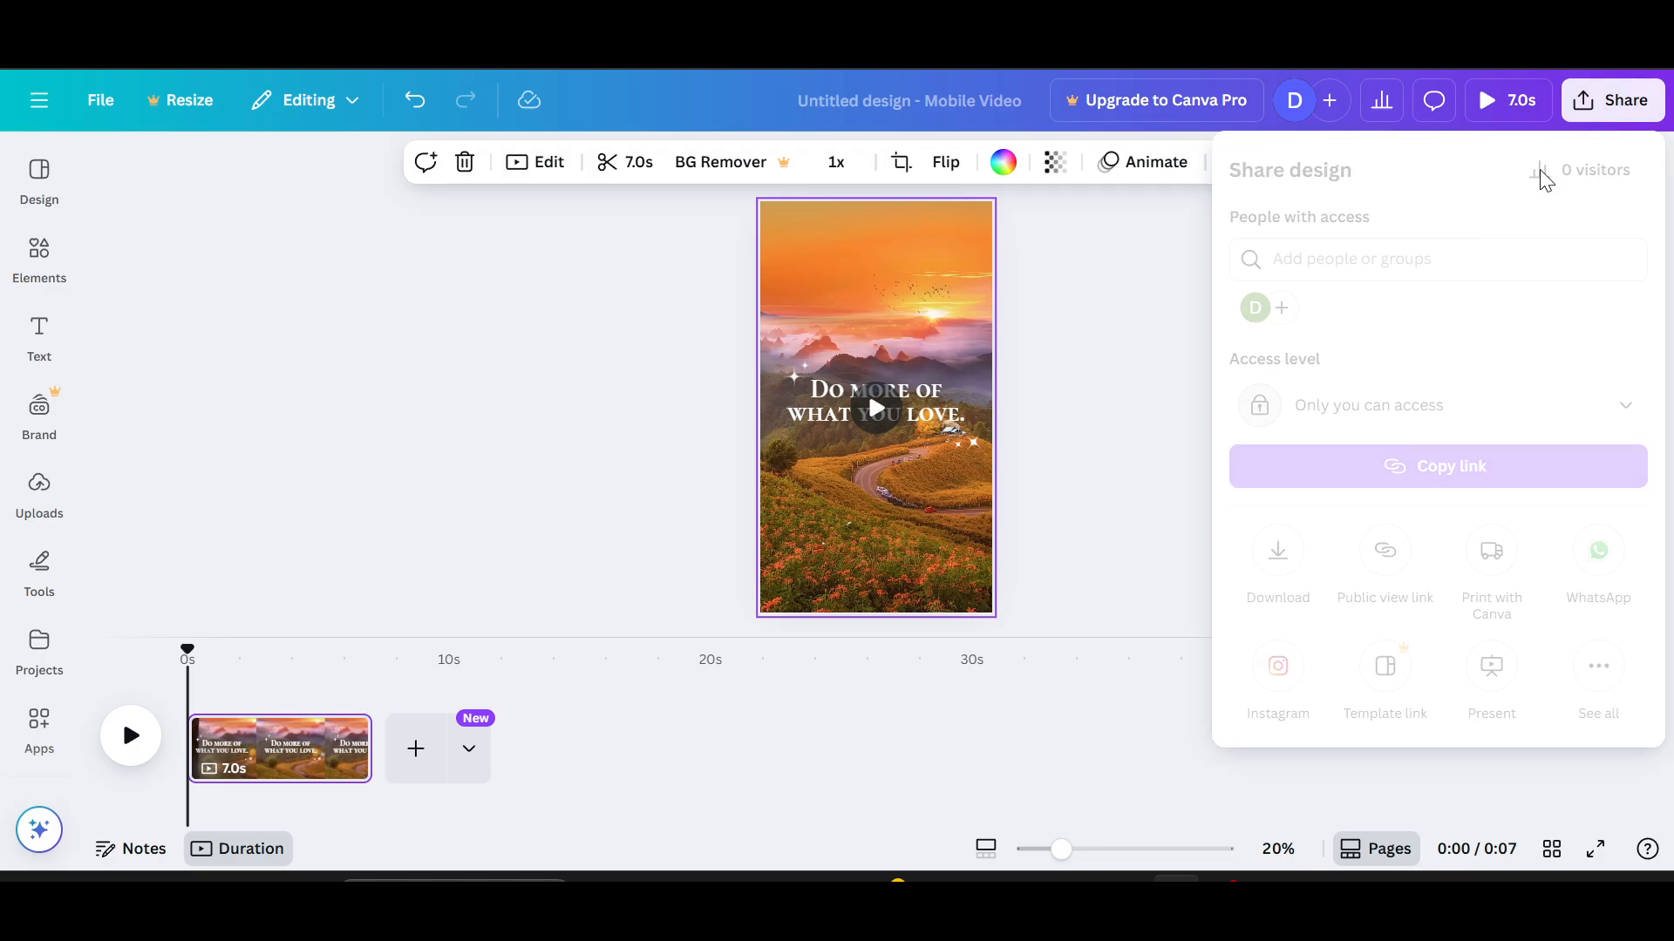
{"action": "left_click", "coordinate": [1284, 568]}
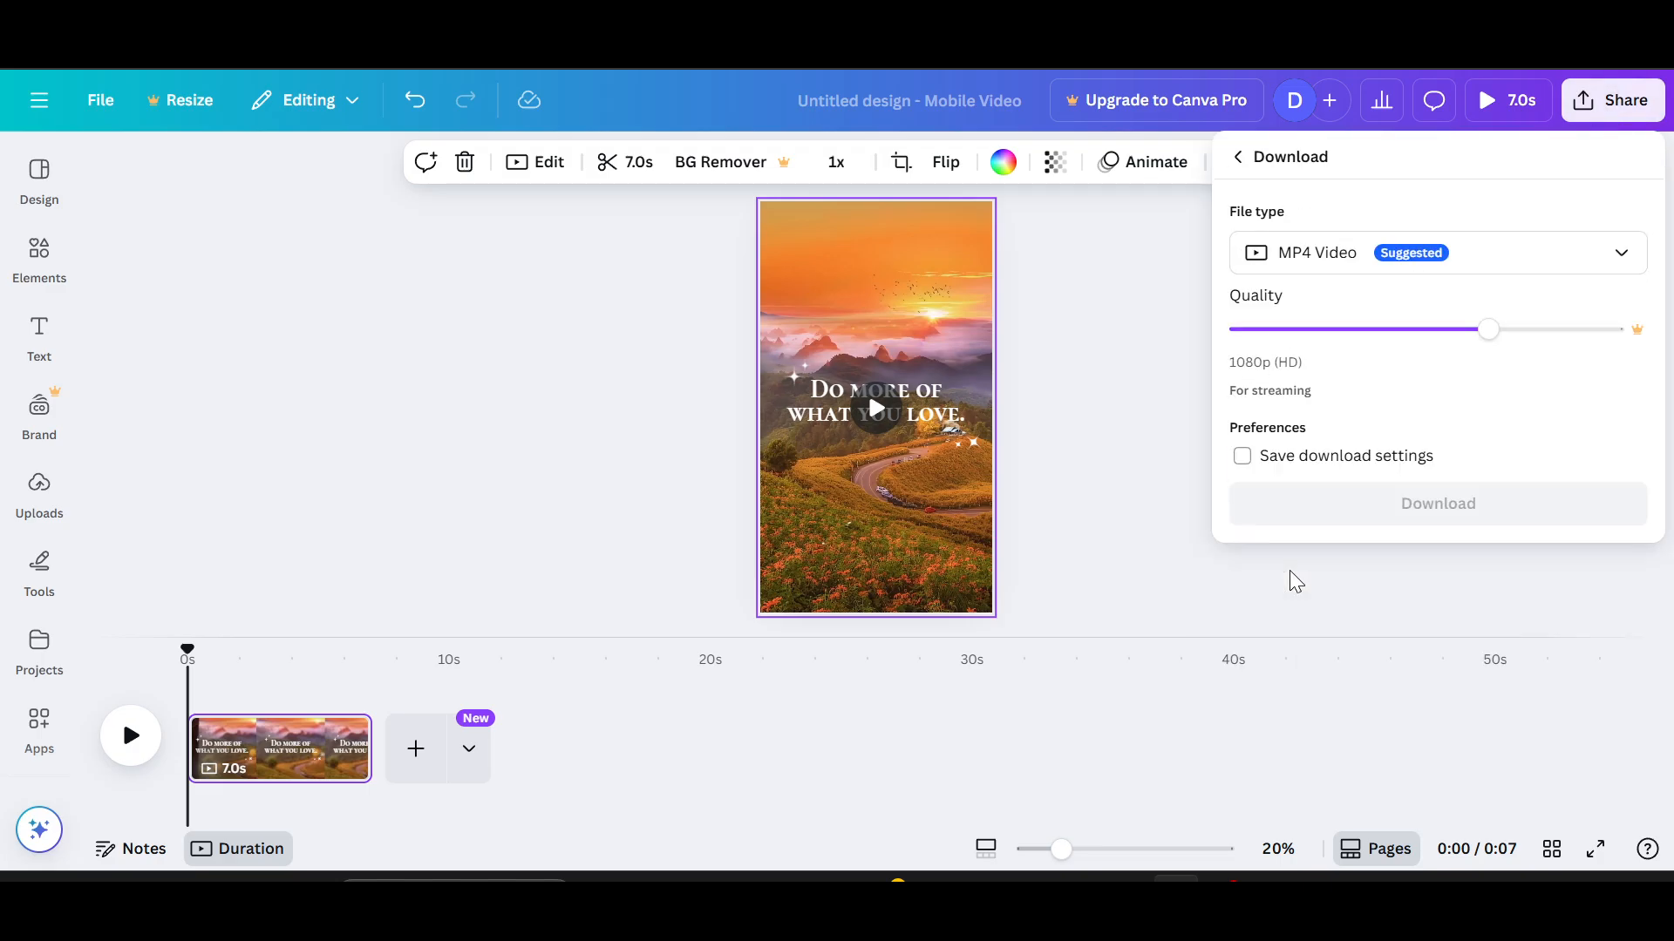
{"action": "left_click", "coordinate": [1464, 521]}
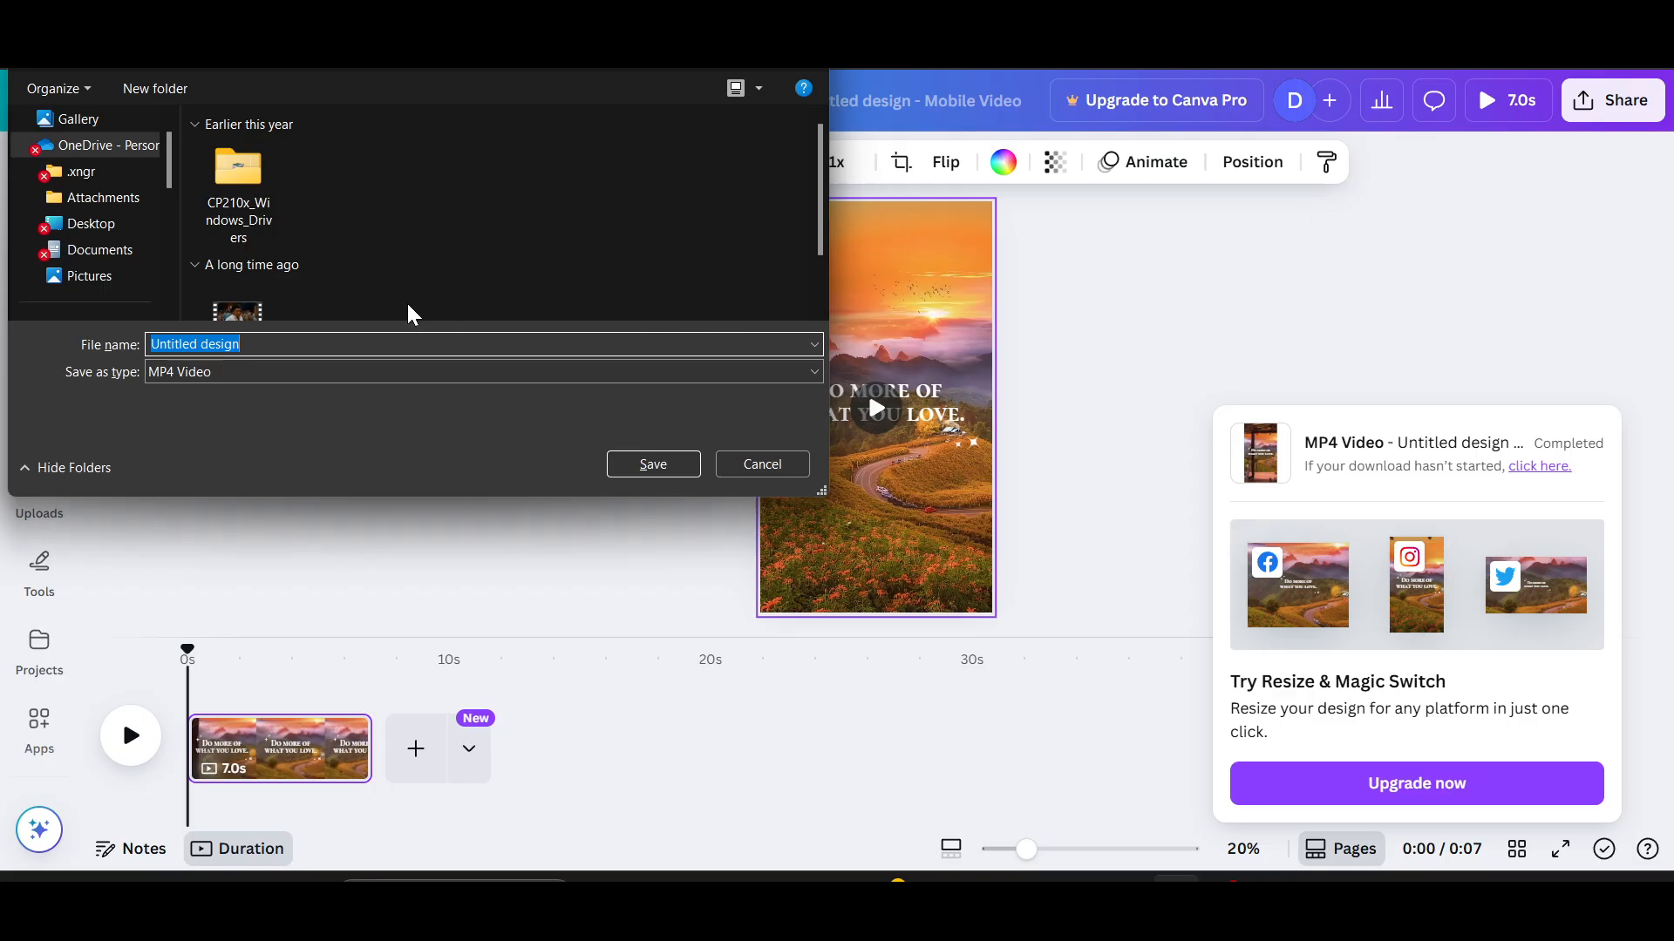
Step: Replace the suggested file name with "Yt video" and save the MP4 file
{"action": "left_click_drag", "start_coordinate": [272, 340], "coordinate": [122, 349]}
{"action": "key", "text": "BackSpace"}
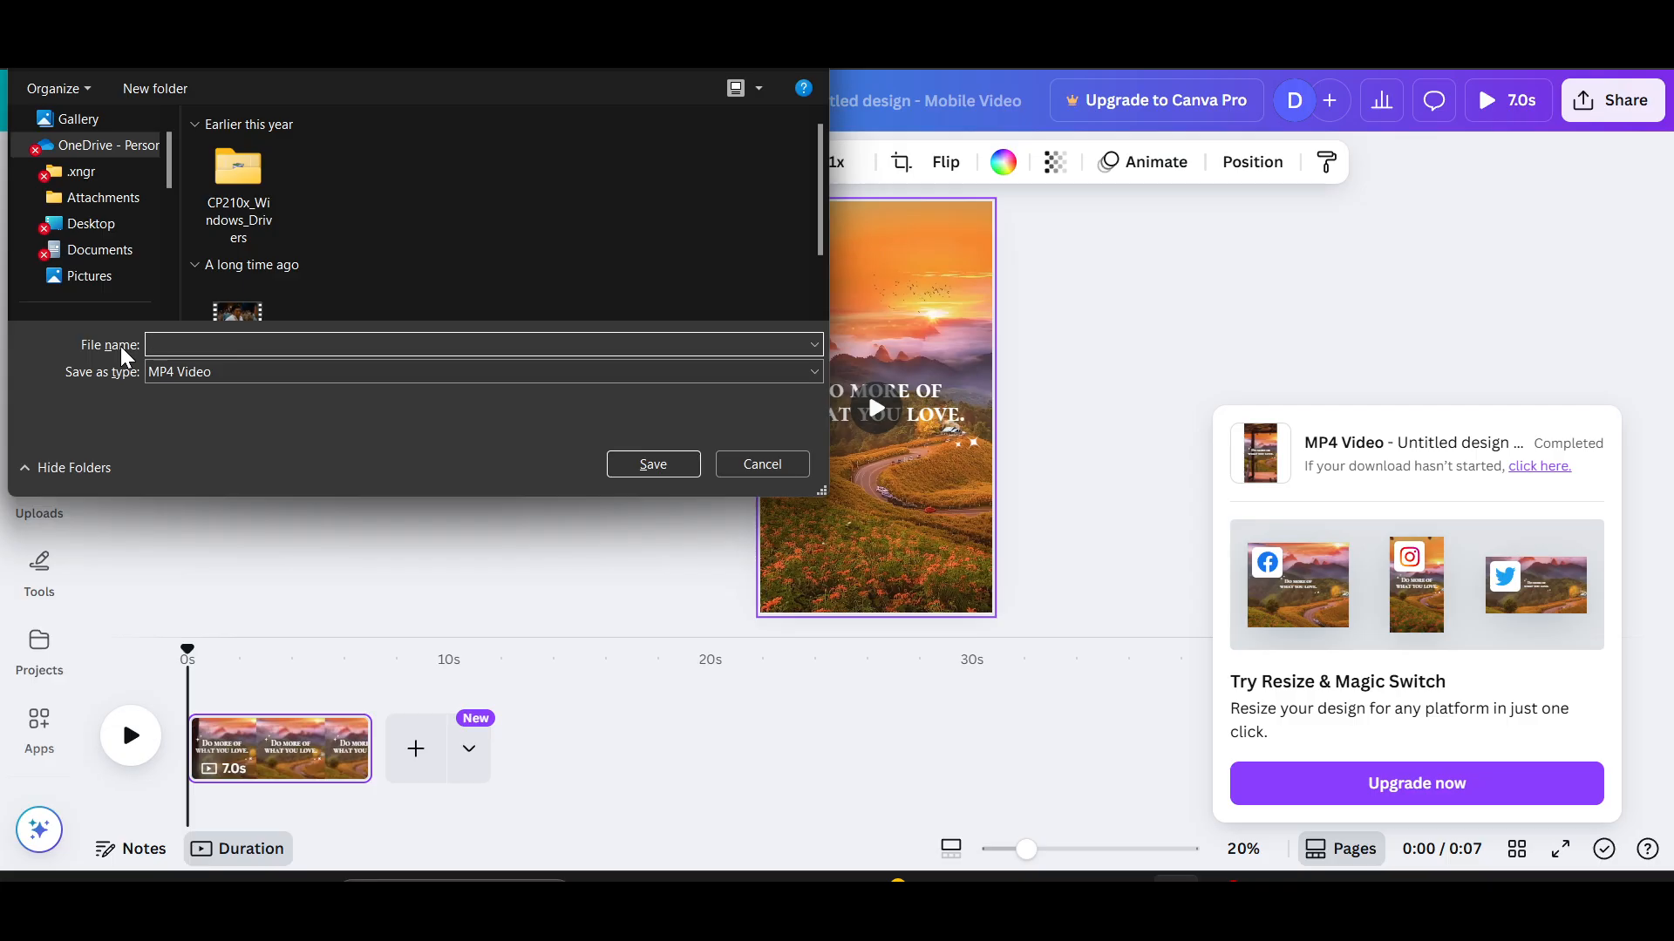
{"action": "type", "text": "Yt video"}
{"action": "left_click", "coordinate": [641, 464]}
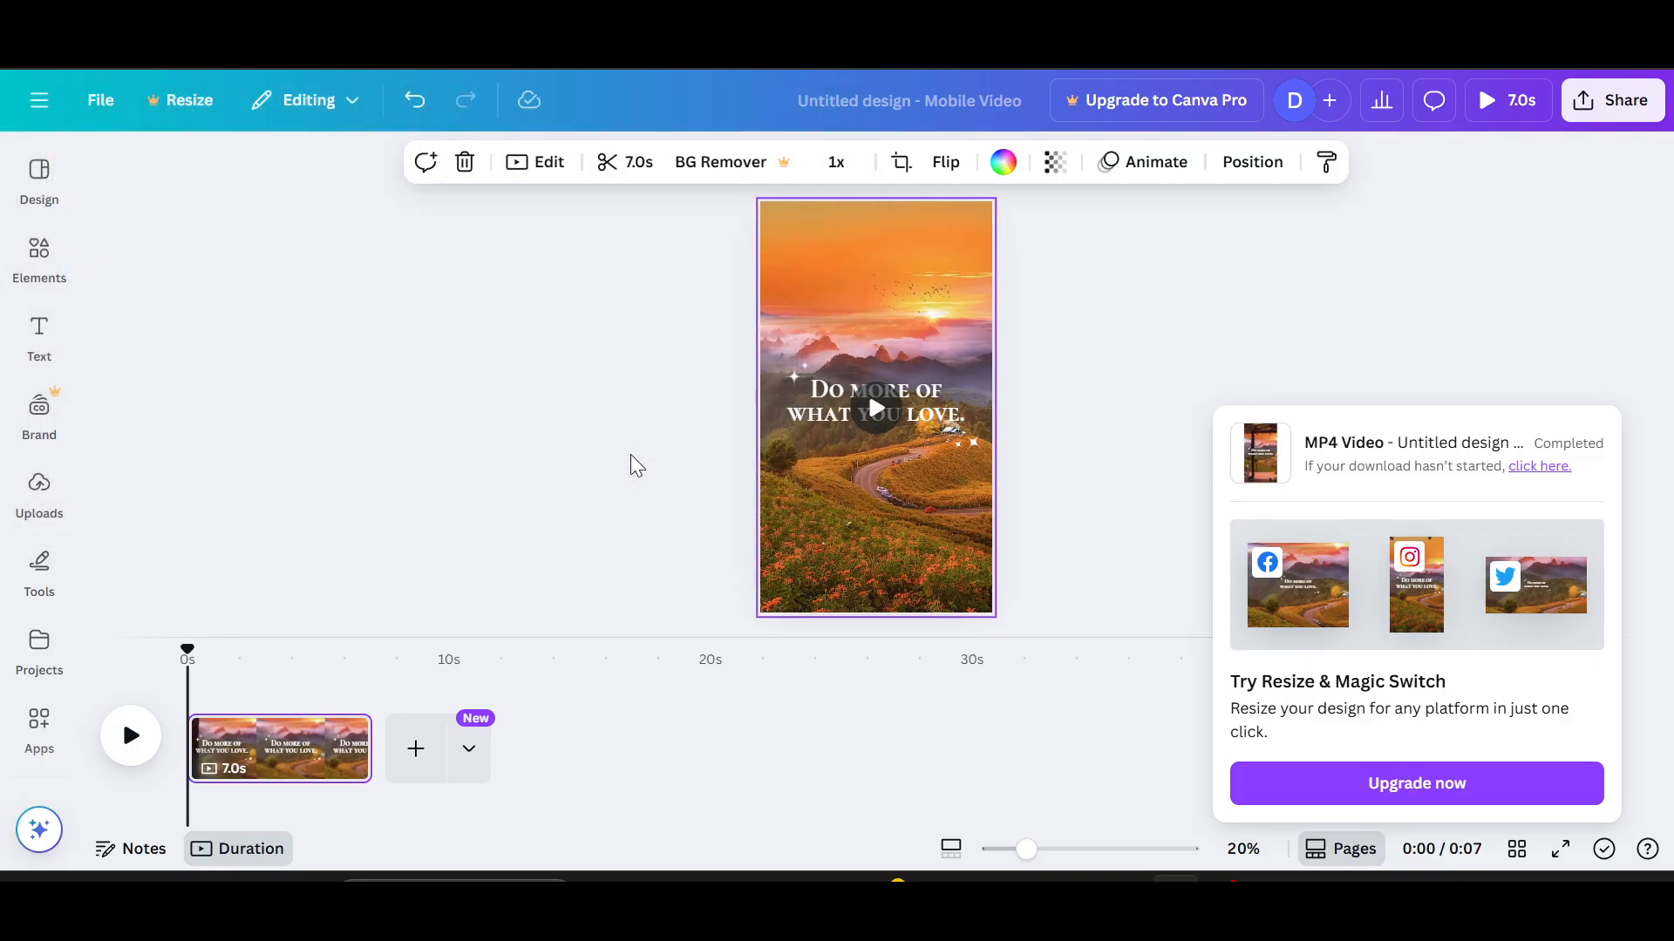
Step: Switch to YouTube Studio from the YouTube account, open the channel's content page and dismiss the "Grow your team" tip
{"action": "mouse_move", "coordinate": [1365, 139]}
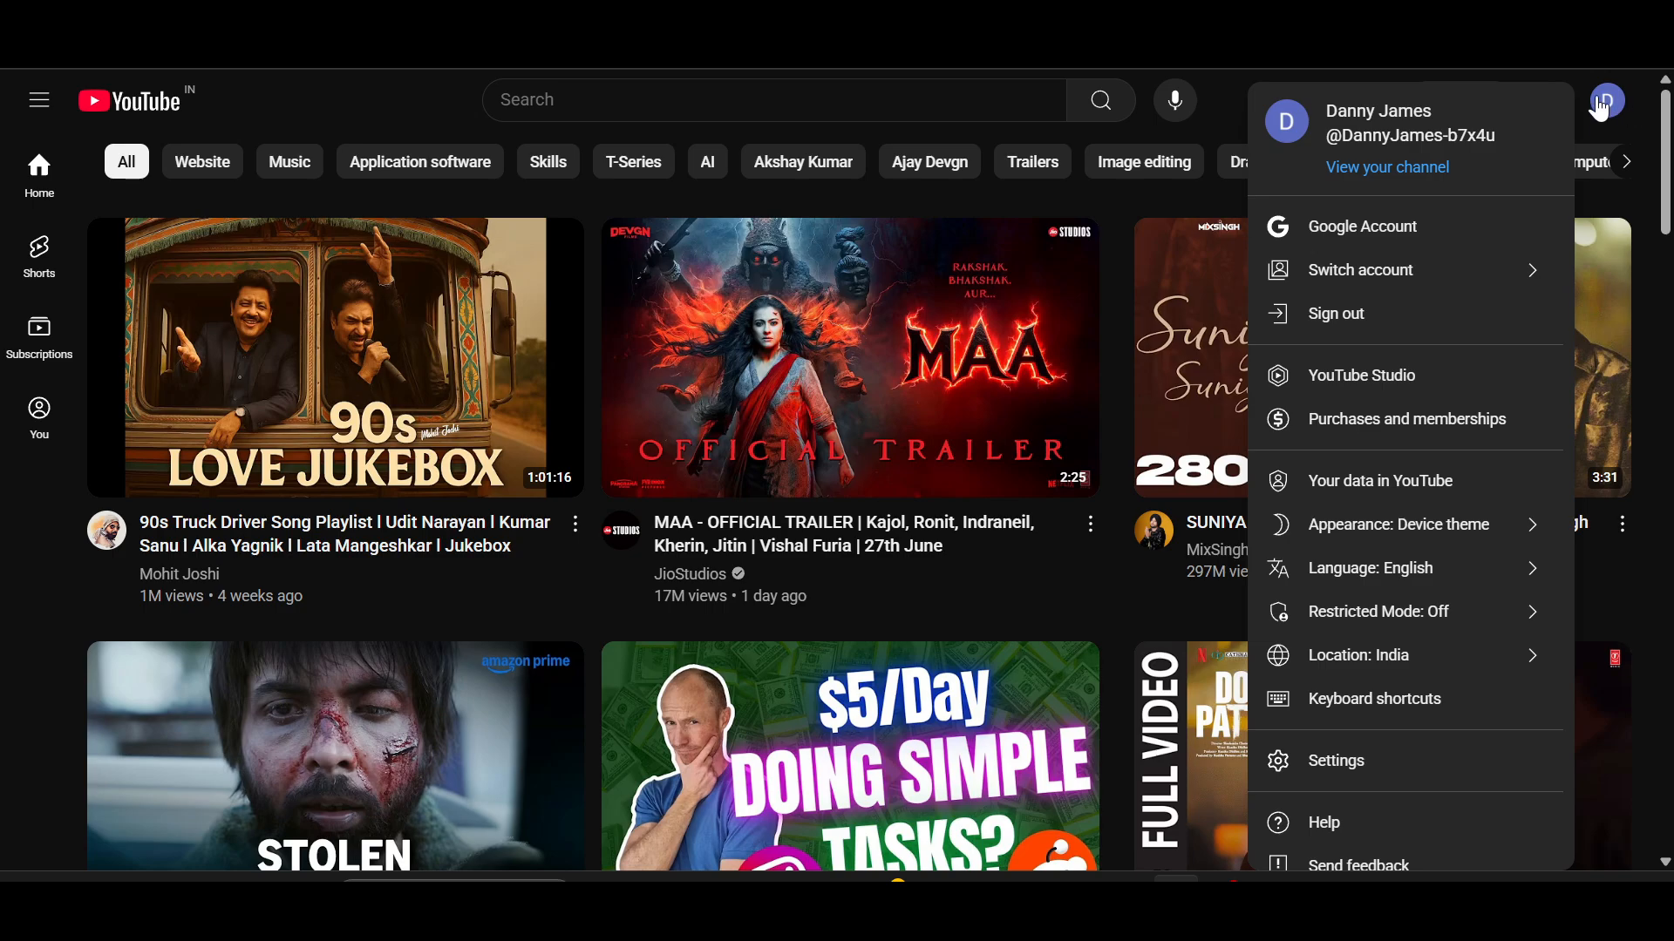
{"action": "left_click", "coordinate": [1390, 383]}
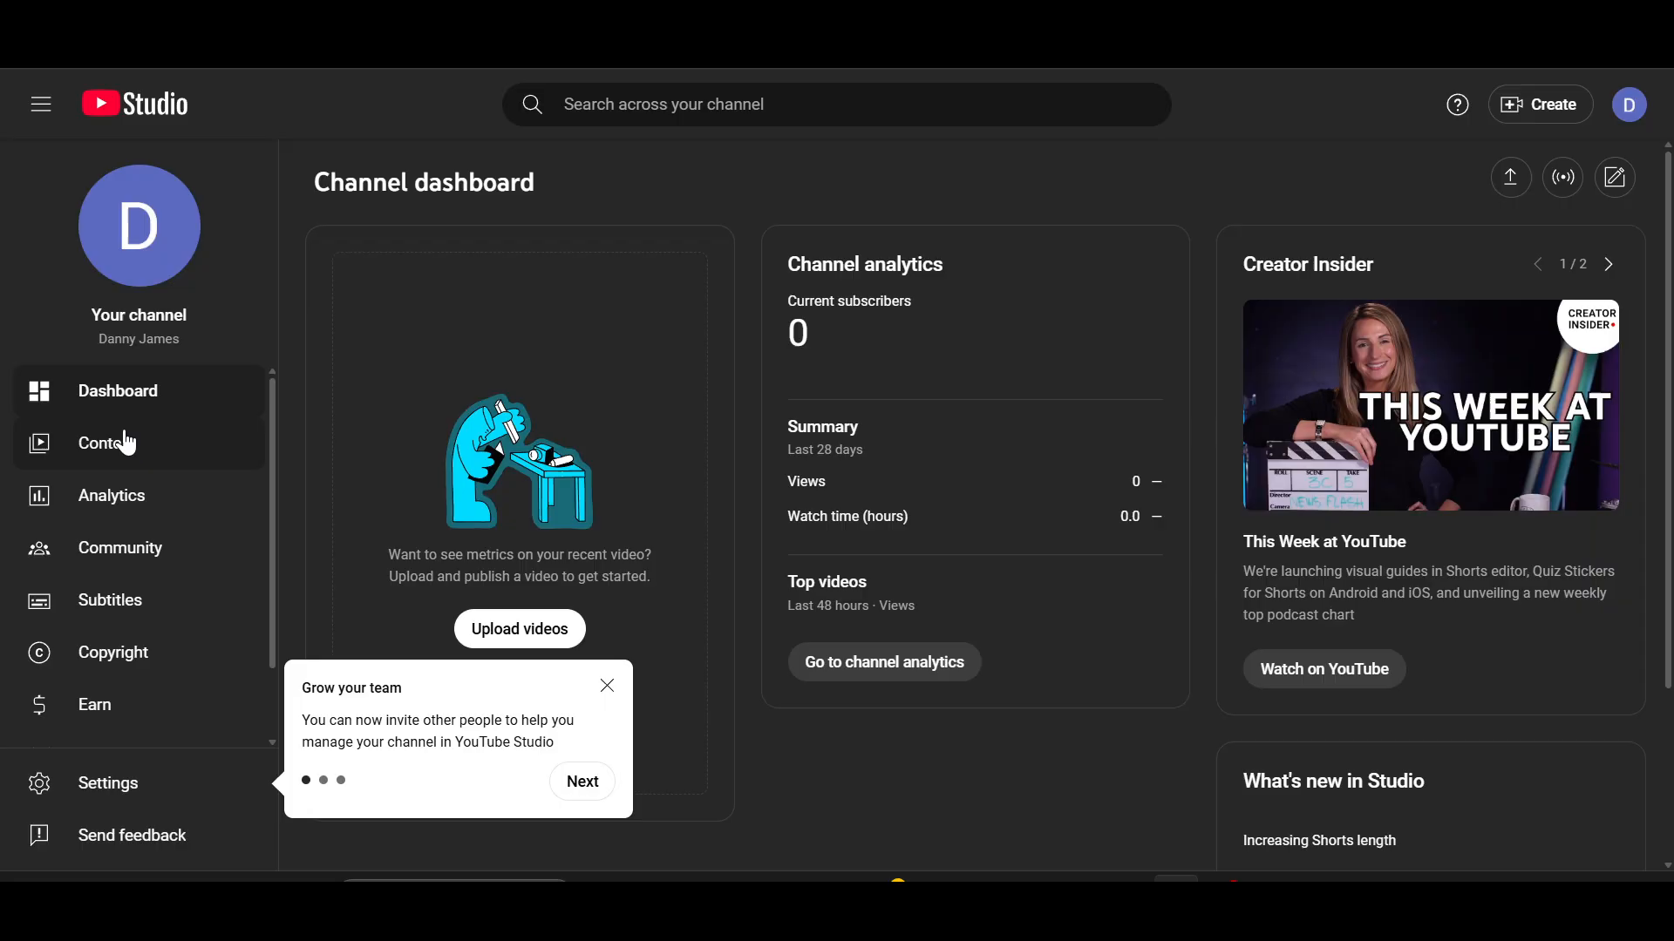
{"action": "left_click", "coordinate": [165, 450]}
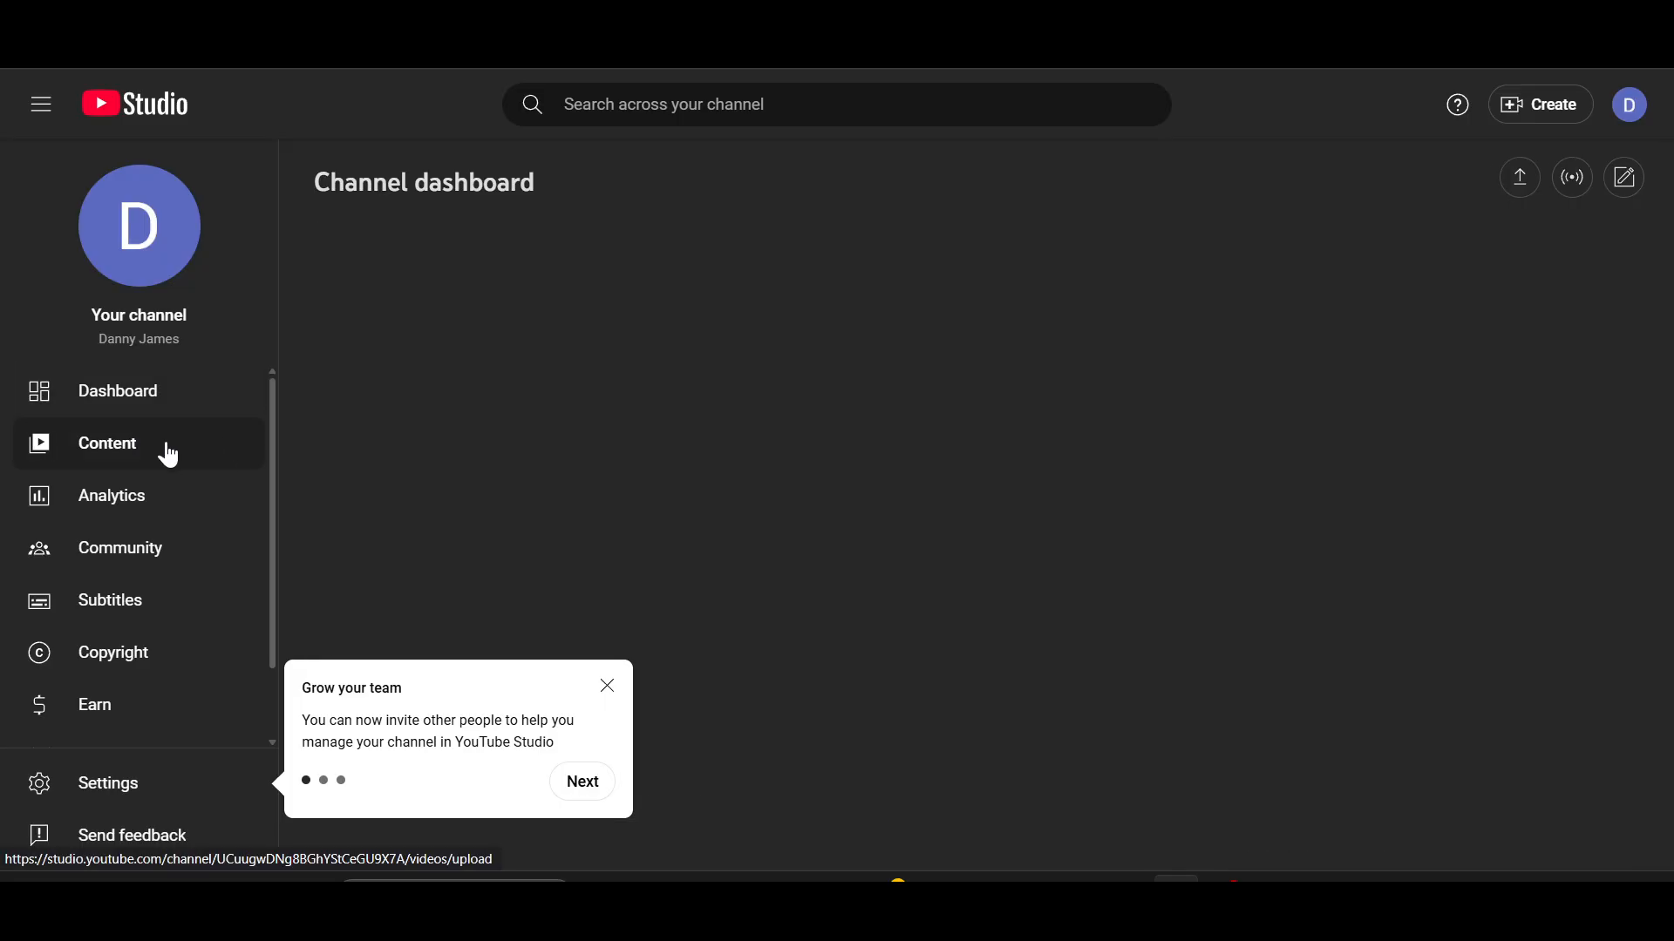
{"action": "left_click", "coordinate": [608, 687]}
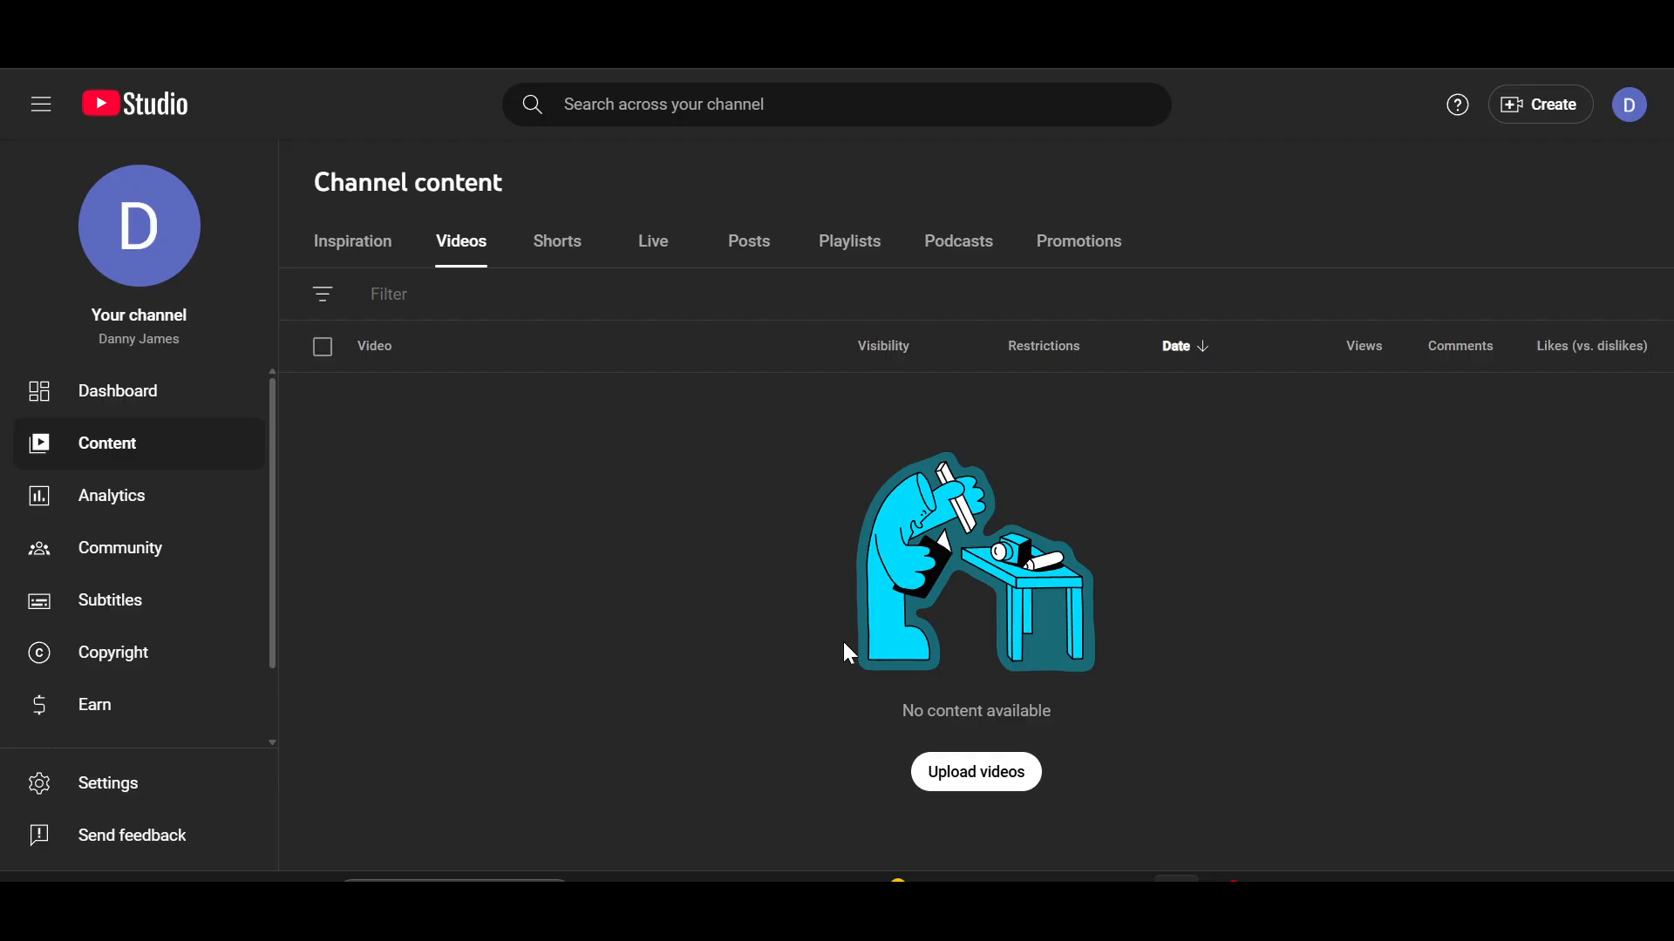
Step: Upload the "Yt video" file from the Downloads folder to the channel
{"action": "left_click", "coordinate": [955, 778]}
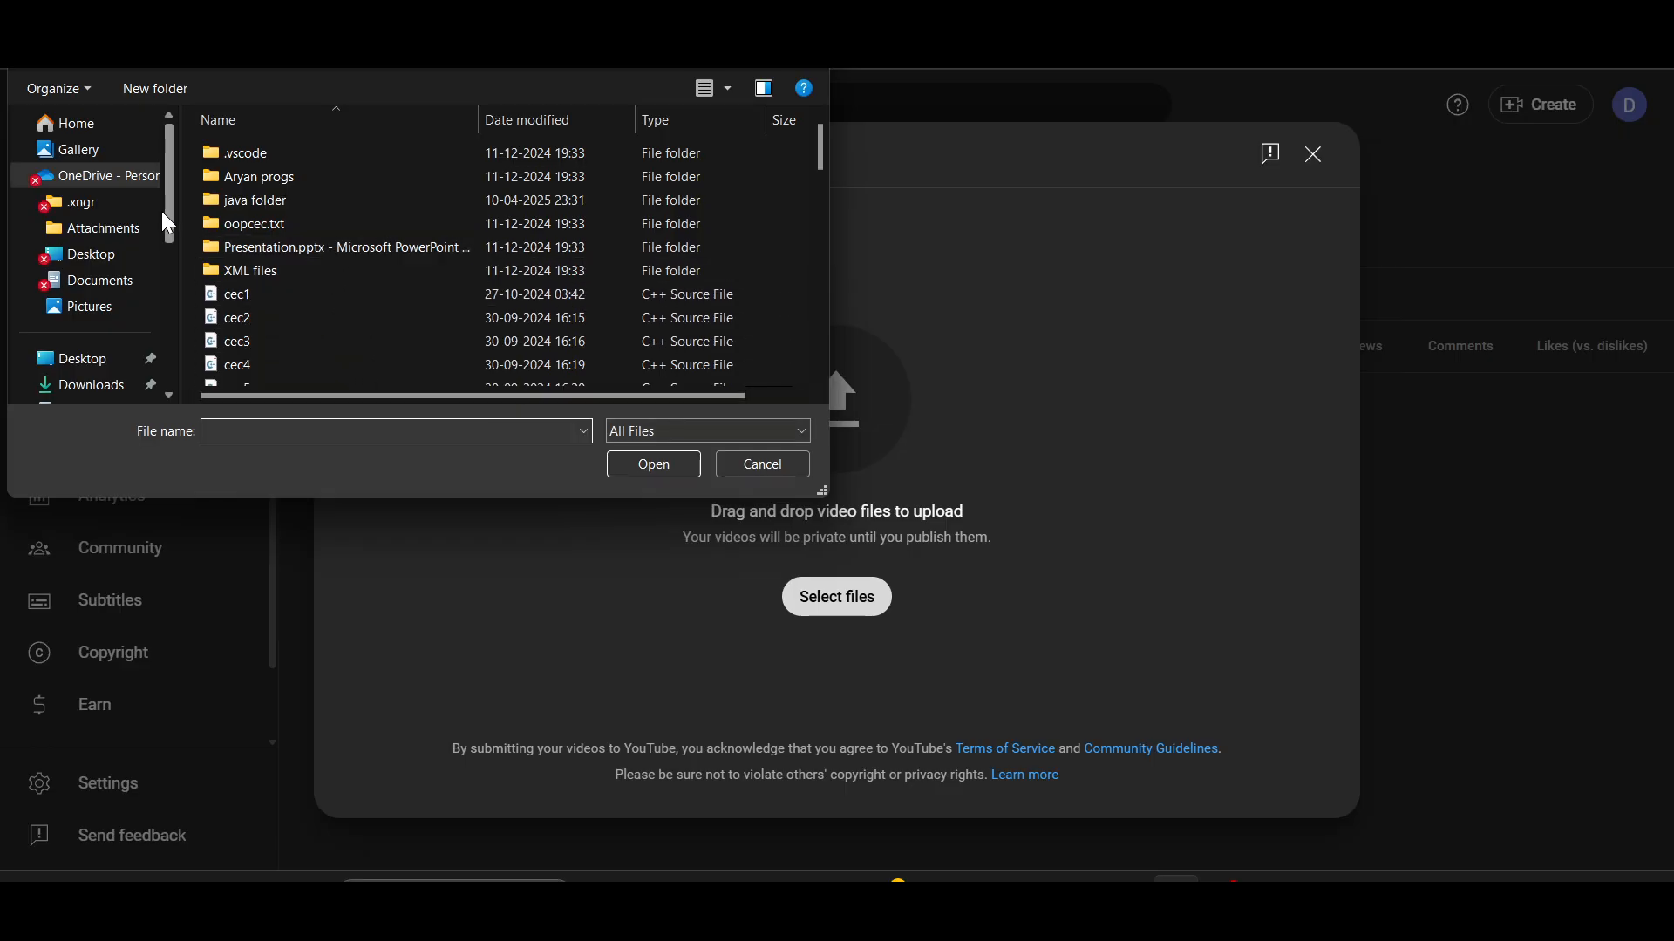
{"action": "left_click_drag", "start_coordinate": [168, 212], "coordinate": [168, 260]}
{"action": "left_click", "coordinate": [112, 260]}
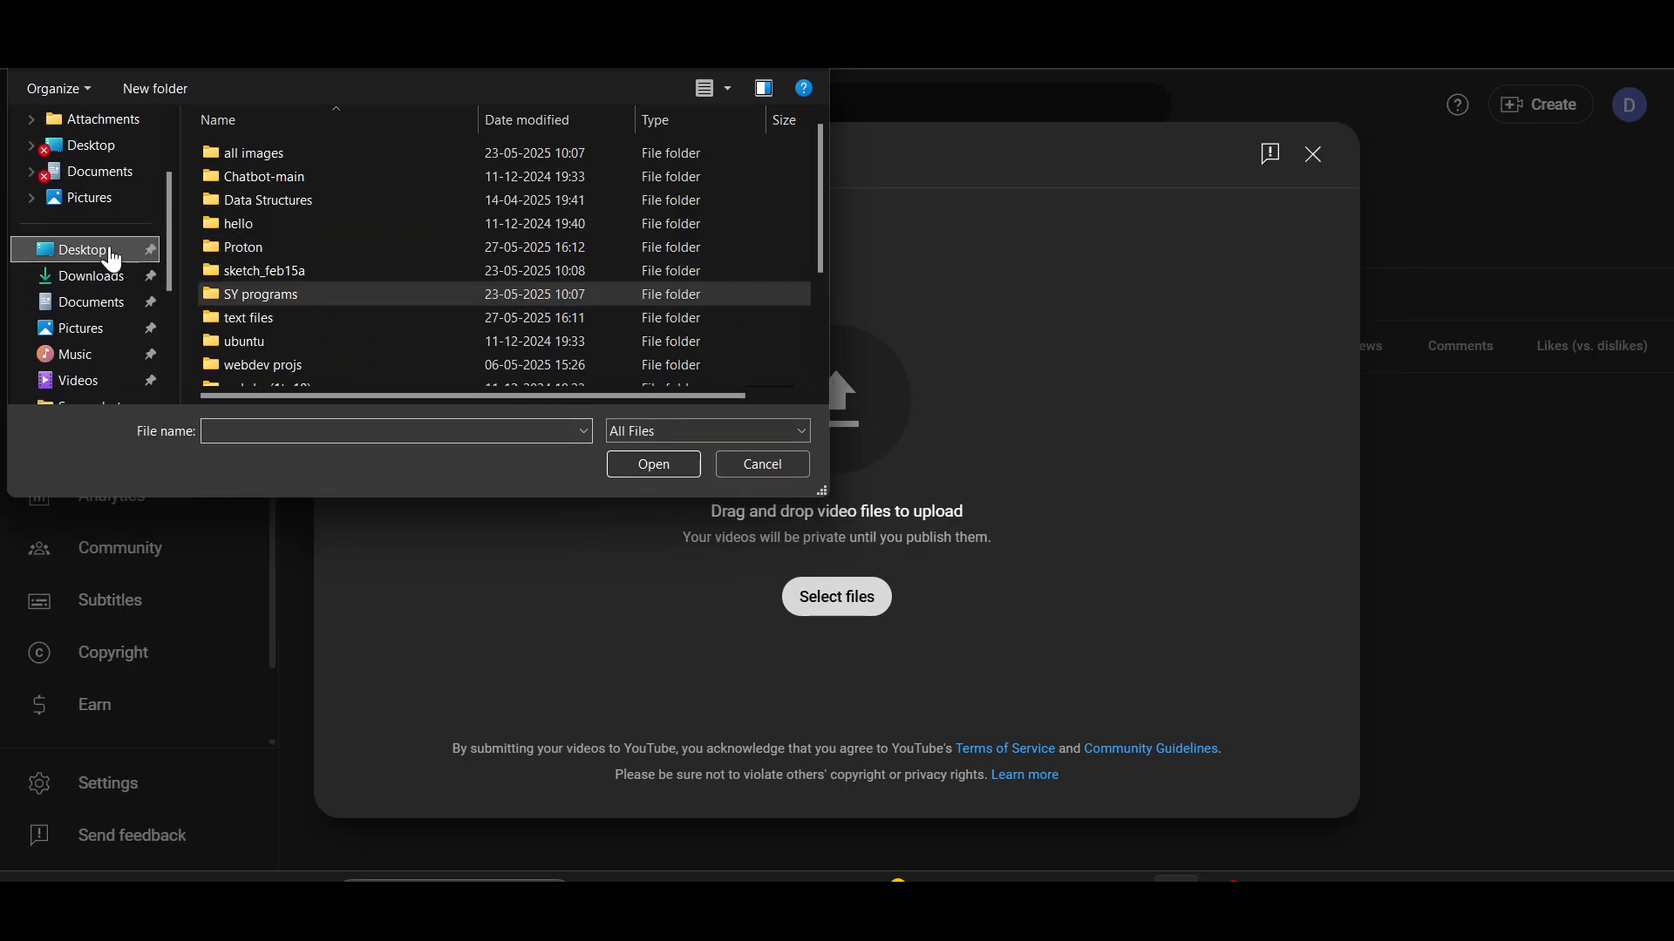
{"action": "left_click", "coordinate": [107, 275]}
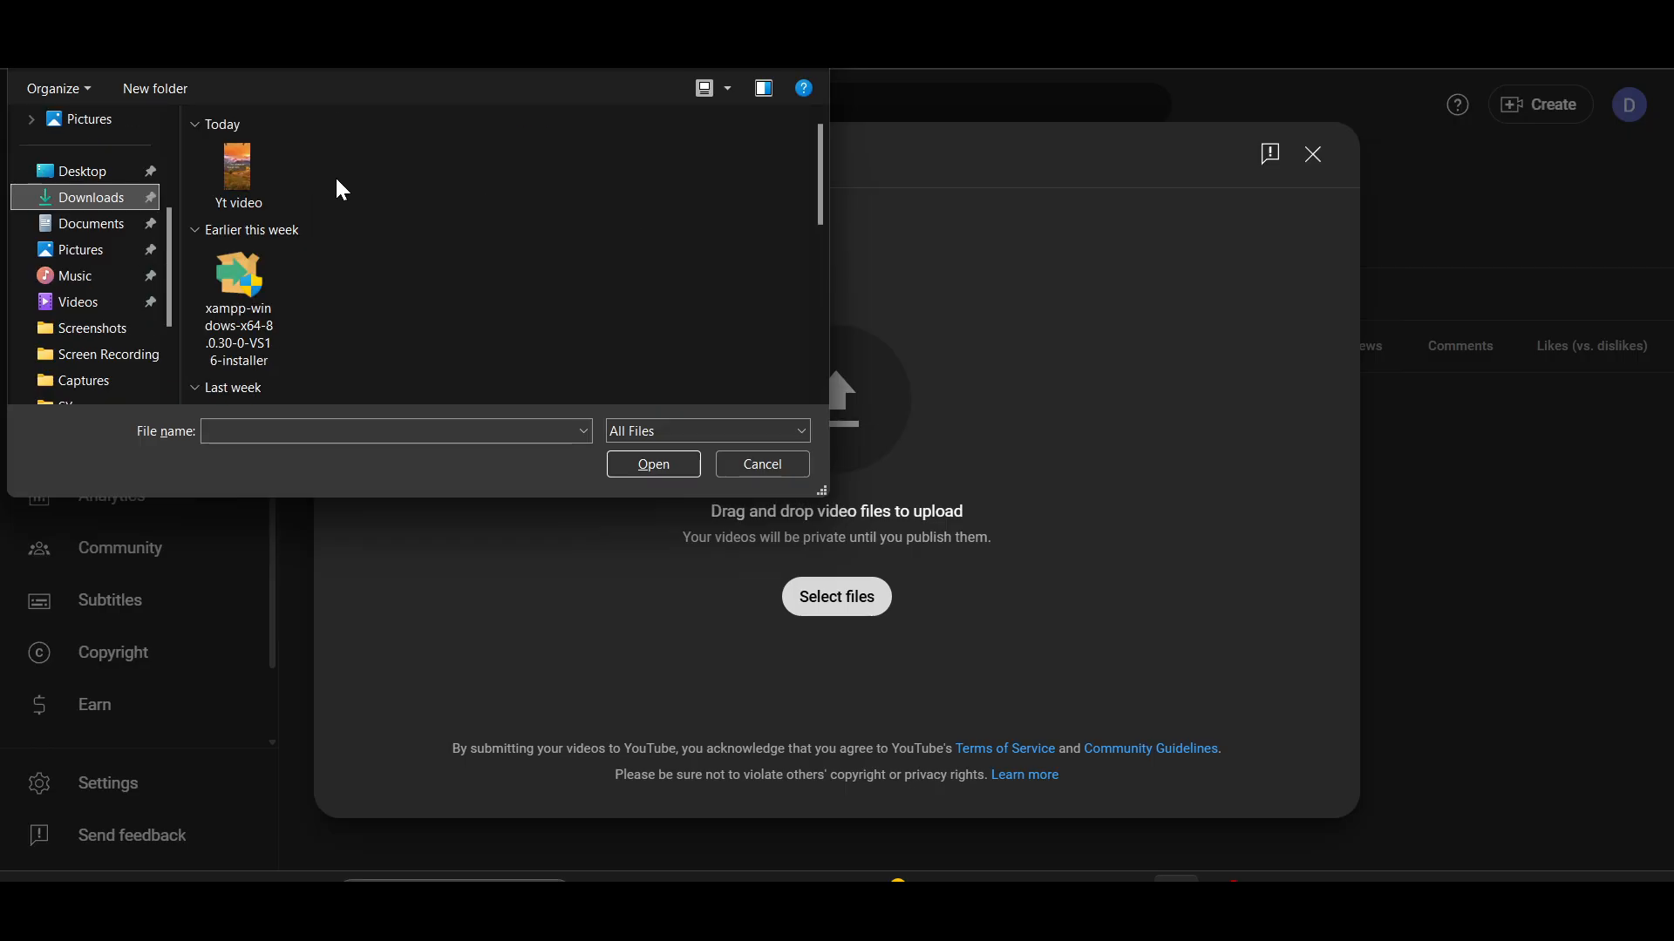
{"action": "left_click", "coordinate": [238, 178]}
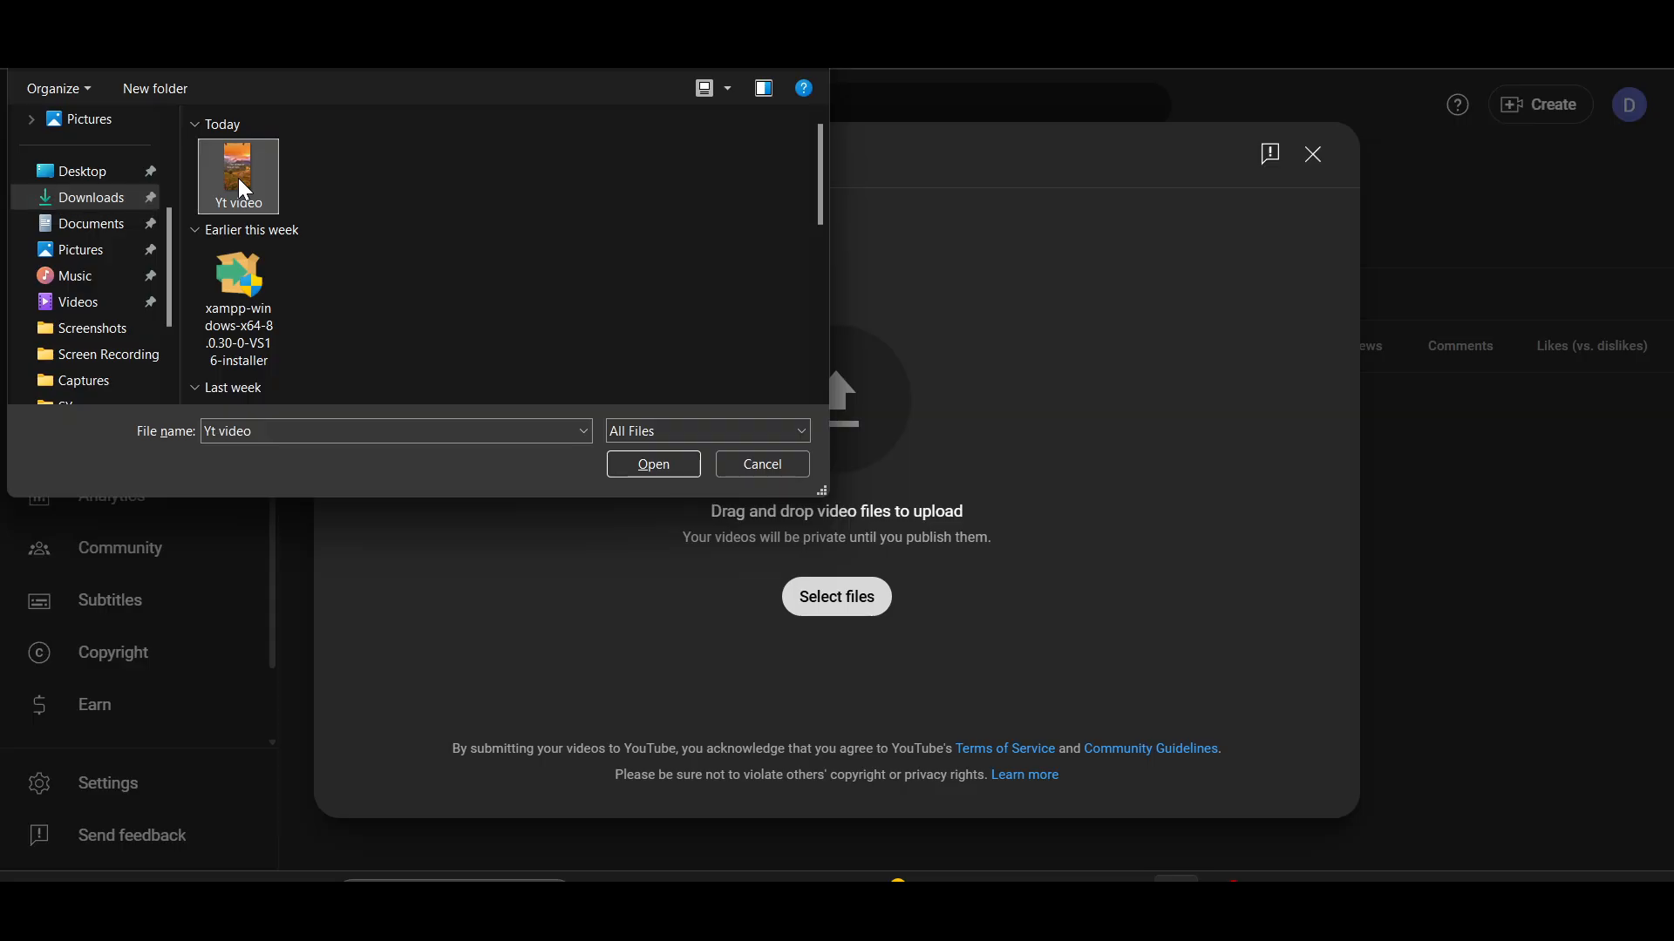
{"action": "left_click", "coordinate": [649, 466]}
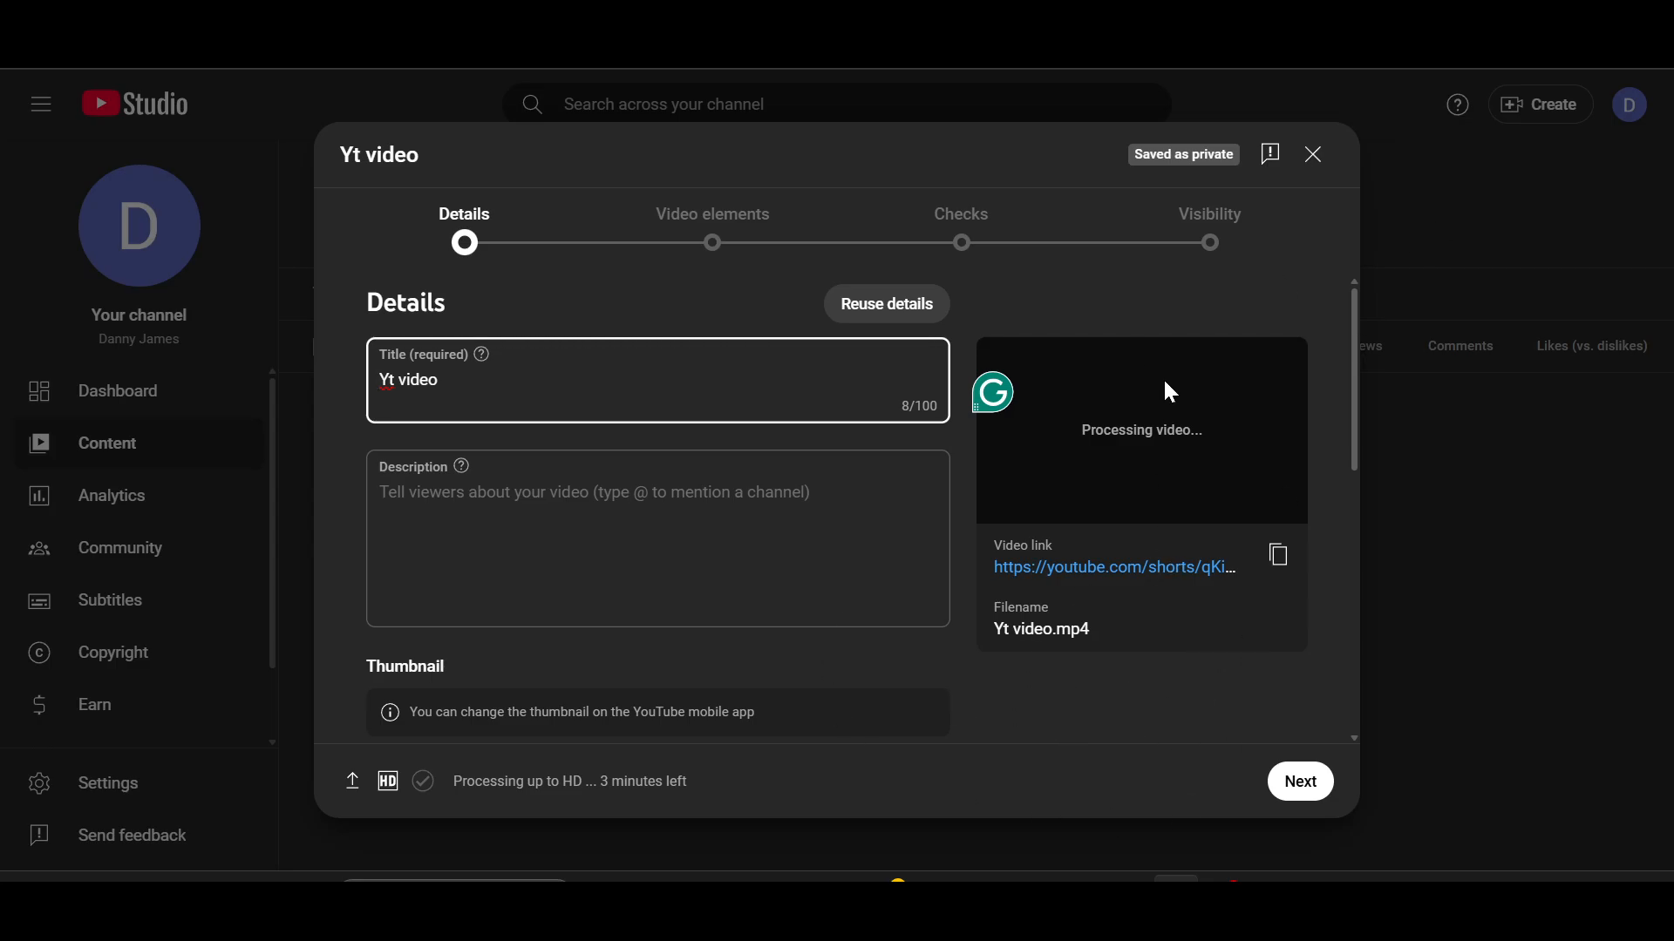
Step: Replace the uploaded video's title with "Nature and Love" and leave the description empty
{"action": "left_click_drag", "start_coordinate": [535, 373], "coordinate": [306, 404]}
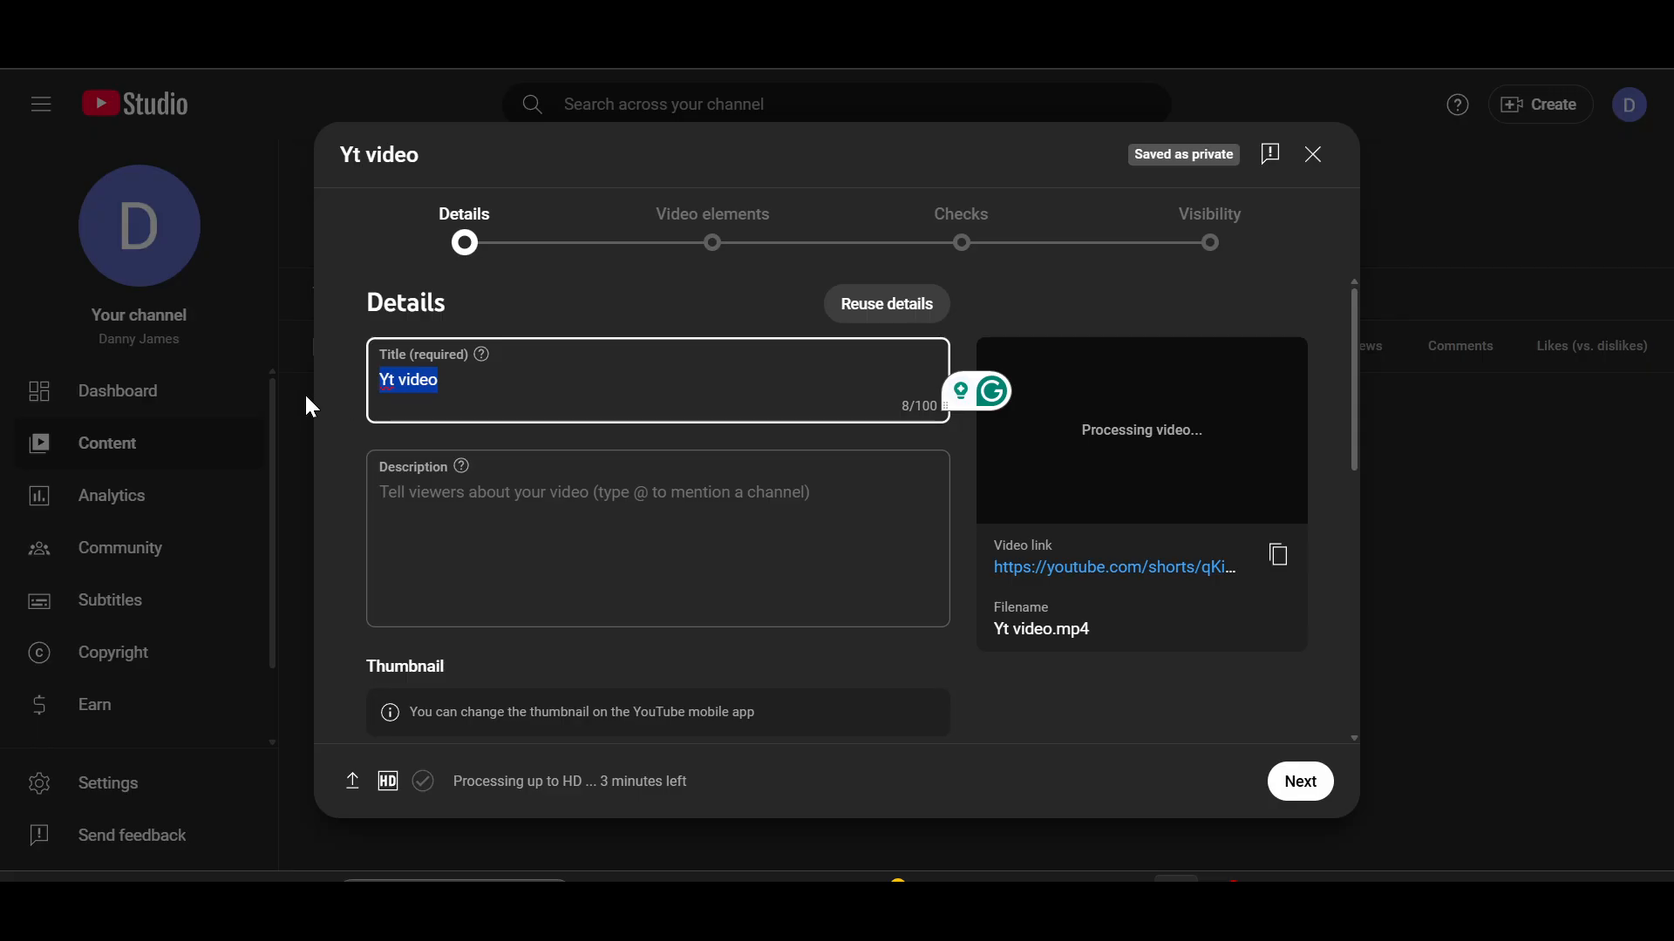
{"action": "key", "text": "BackSpace"}
{"action": "type", "text": "Nature"}
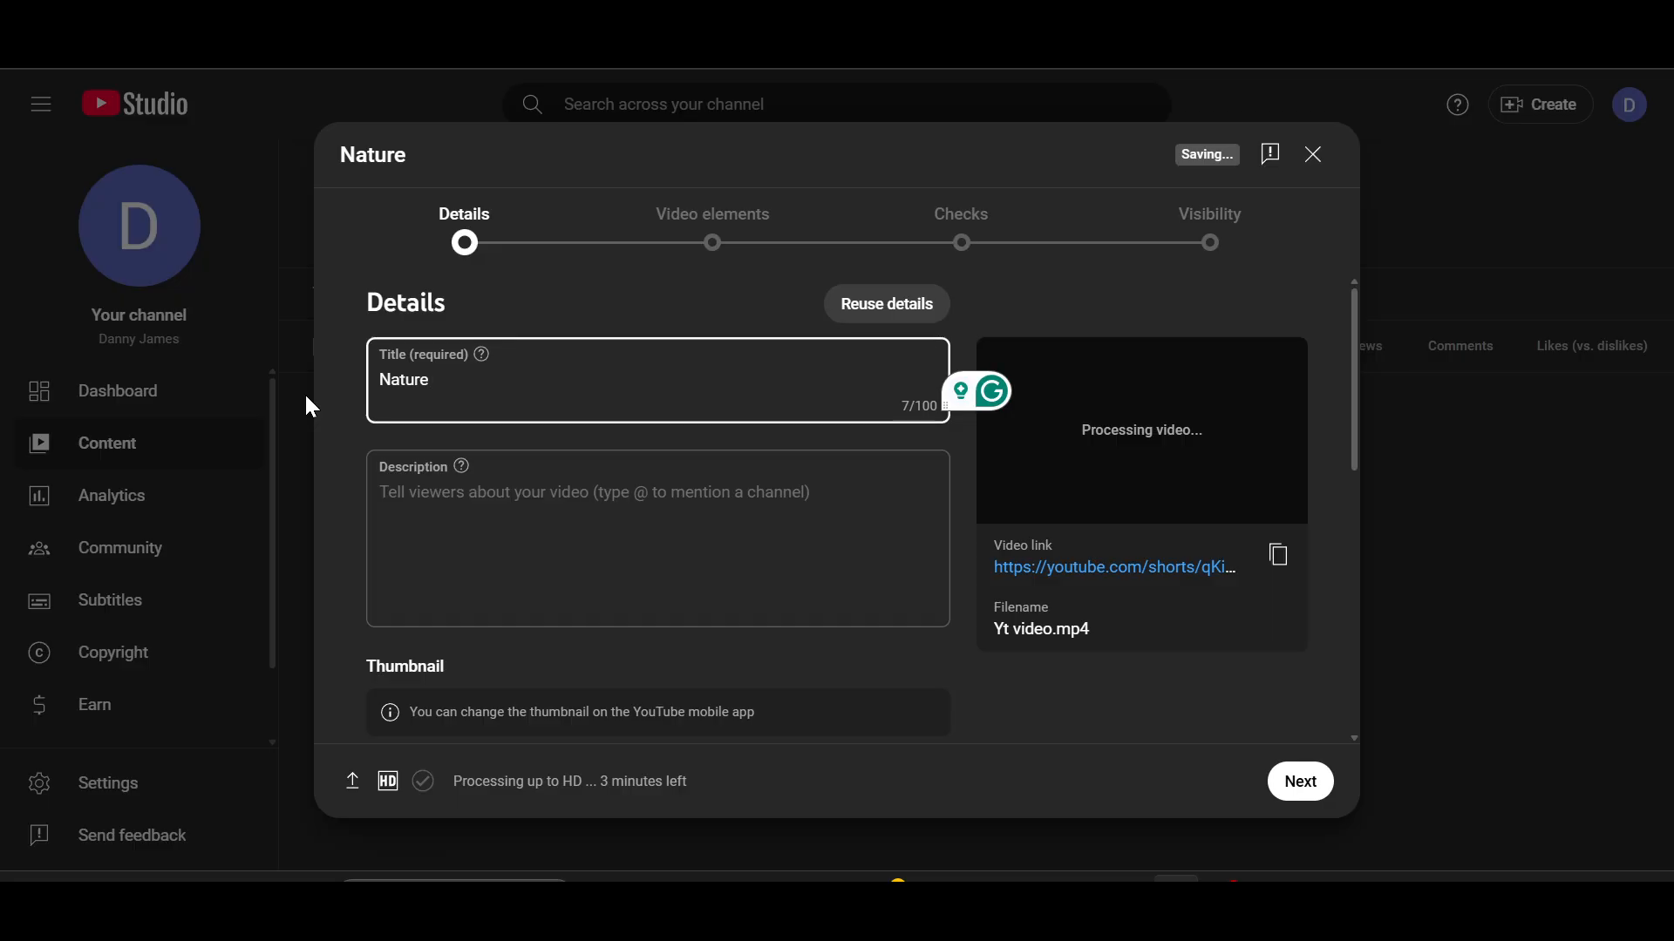
{"action": "type", "text": " and Love"}
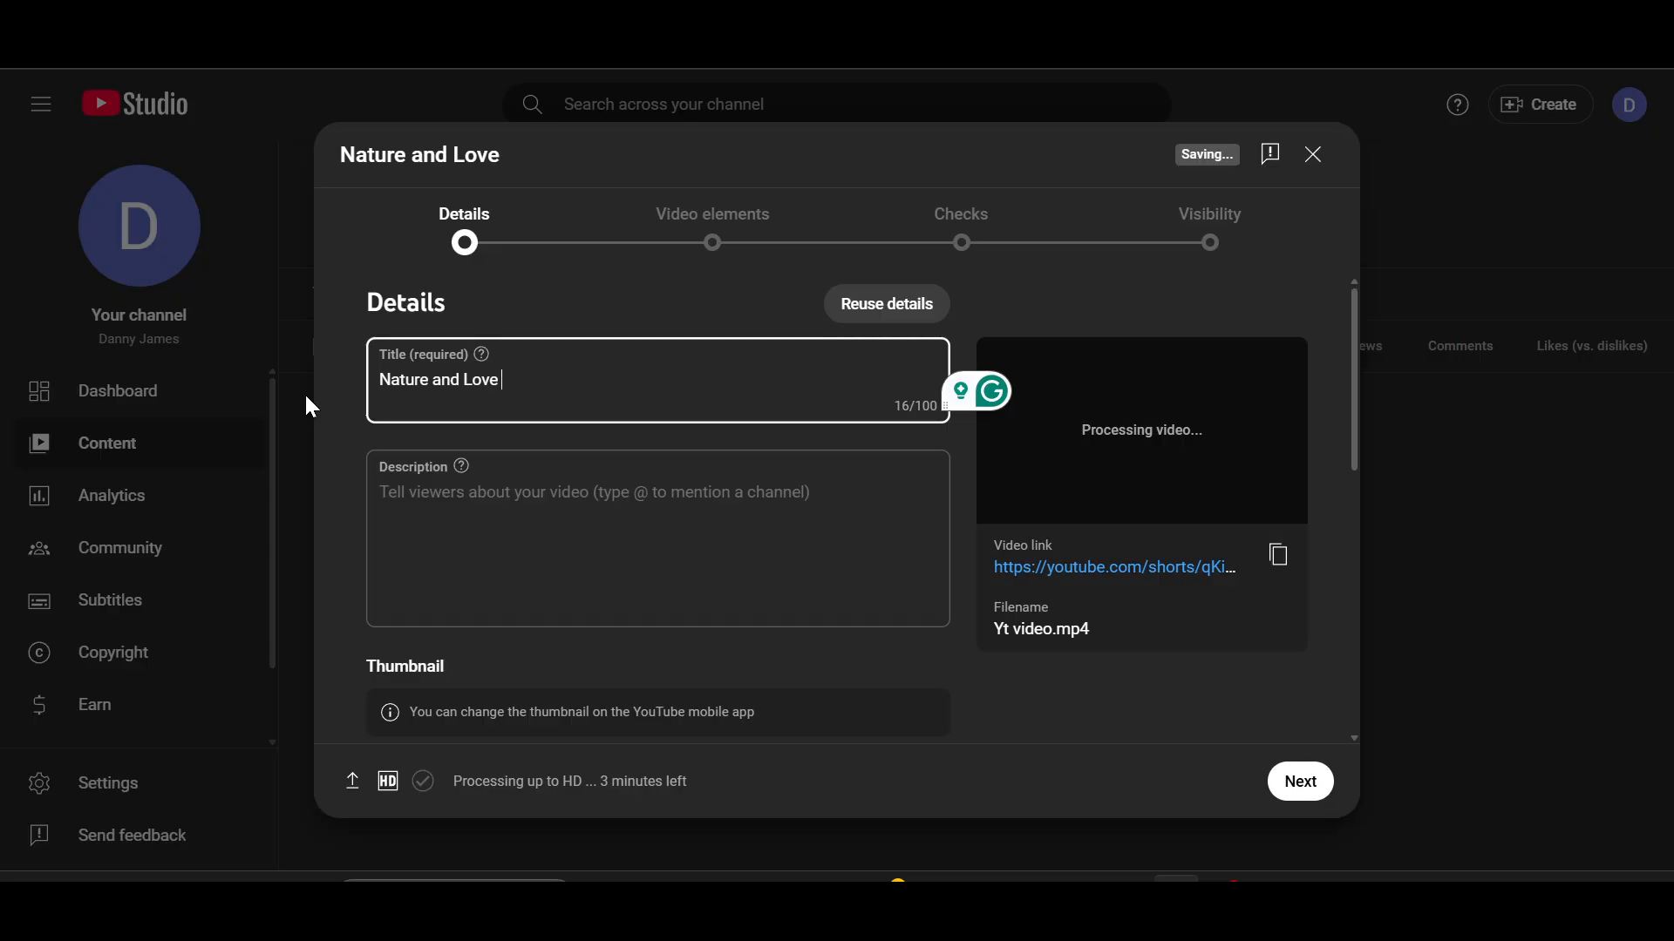
{"action": "left_click", "coordinate": [669, 597]}
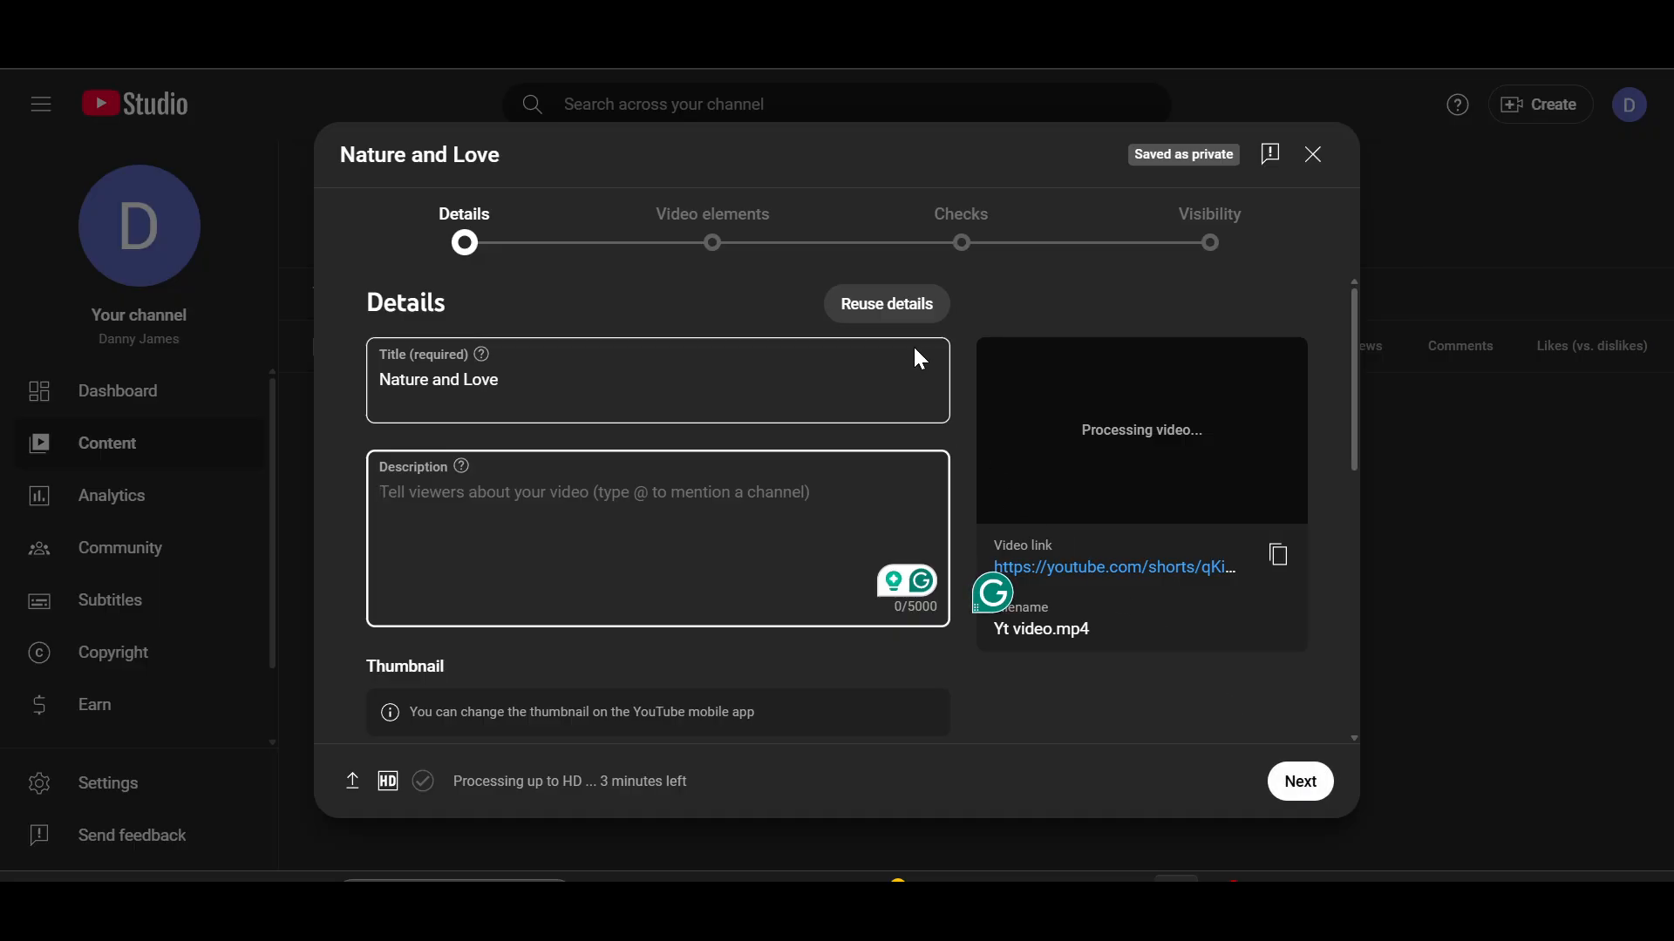
Step: Try to move the upload on from Details to the following stages without answering the made-for-kids question
{"action": "left_click", "coordinate": [962, 235]}
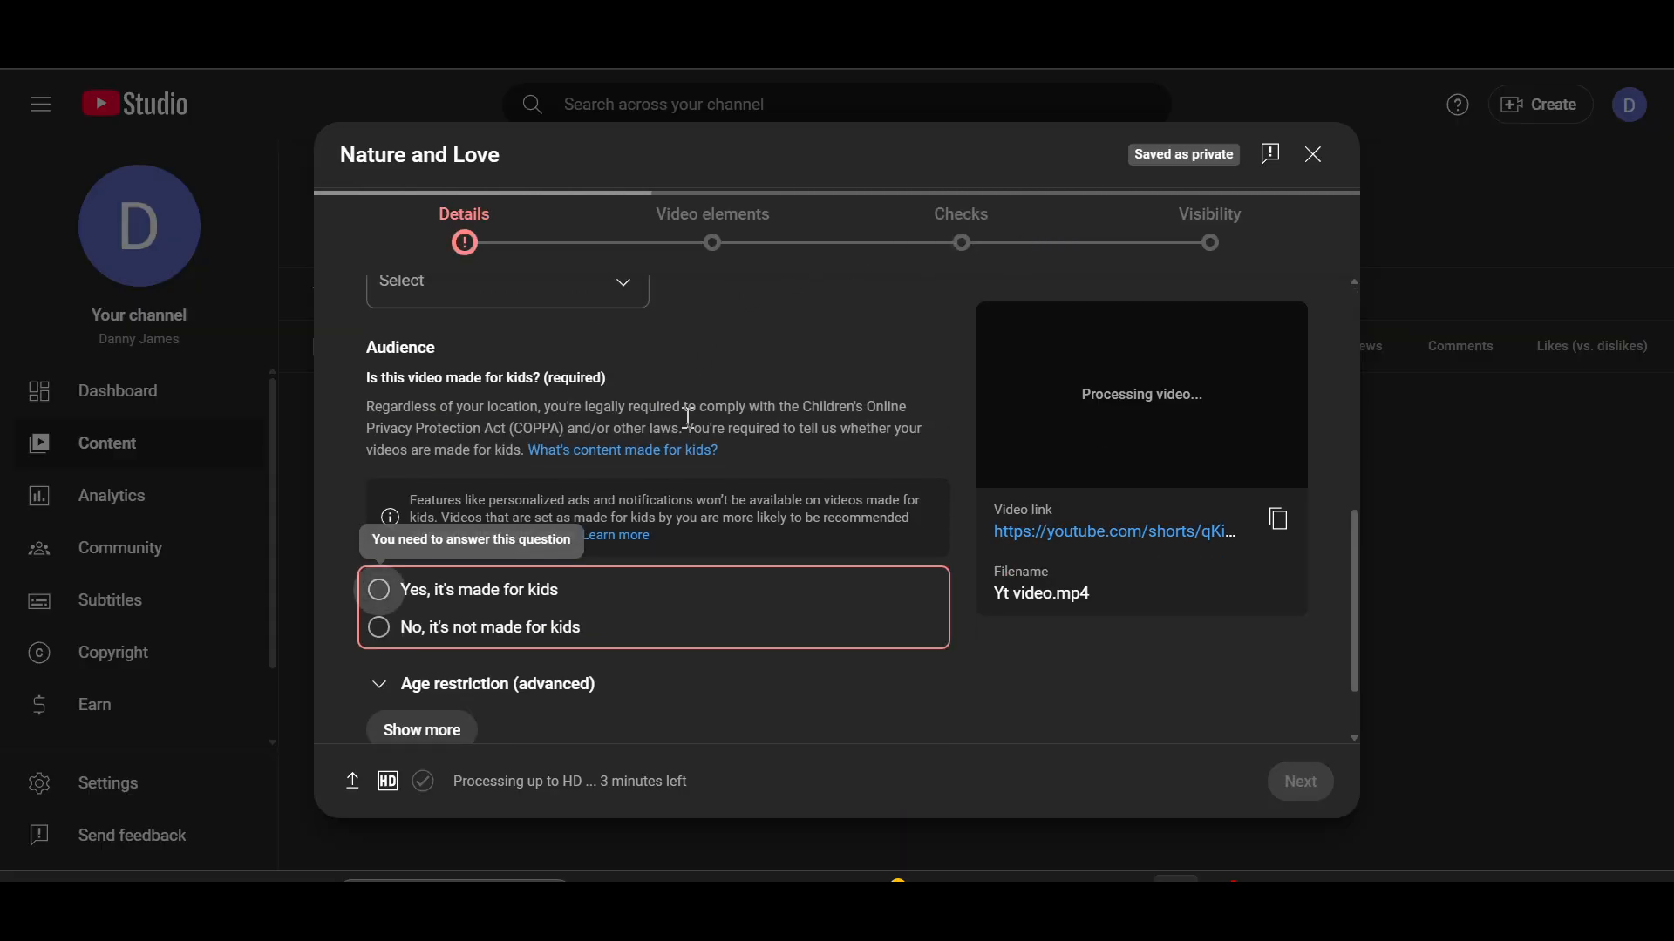
{"action": "scroll", "coordinate": [699, 564], "scroll_direction": "down", "scroll_amount": 1}
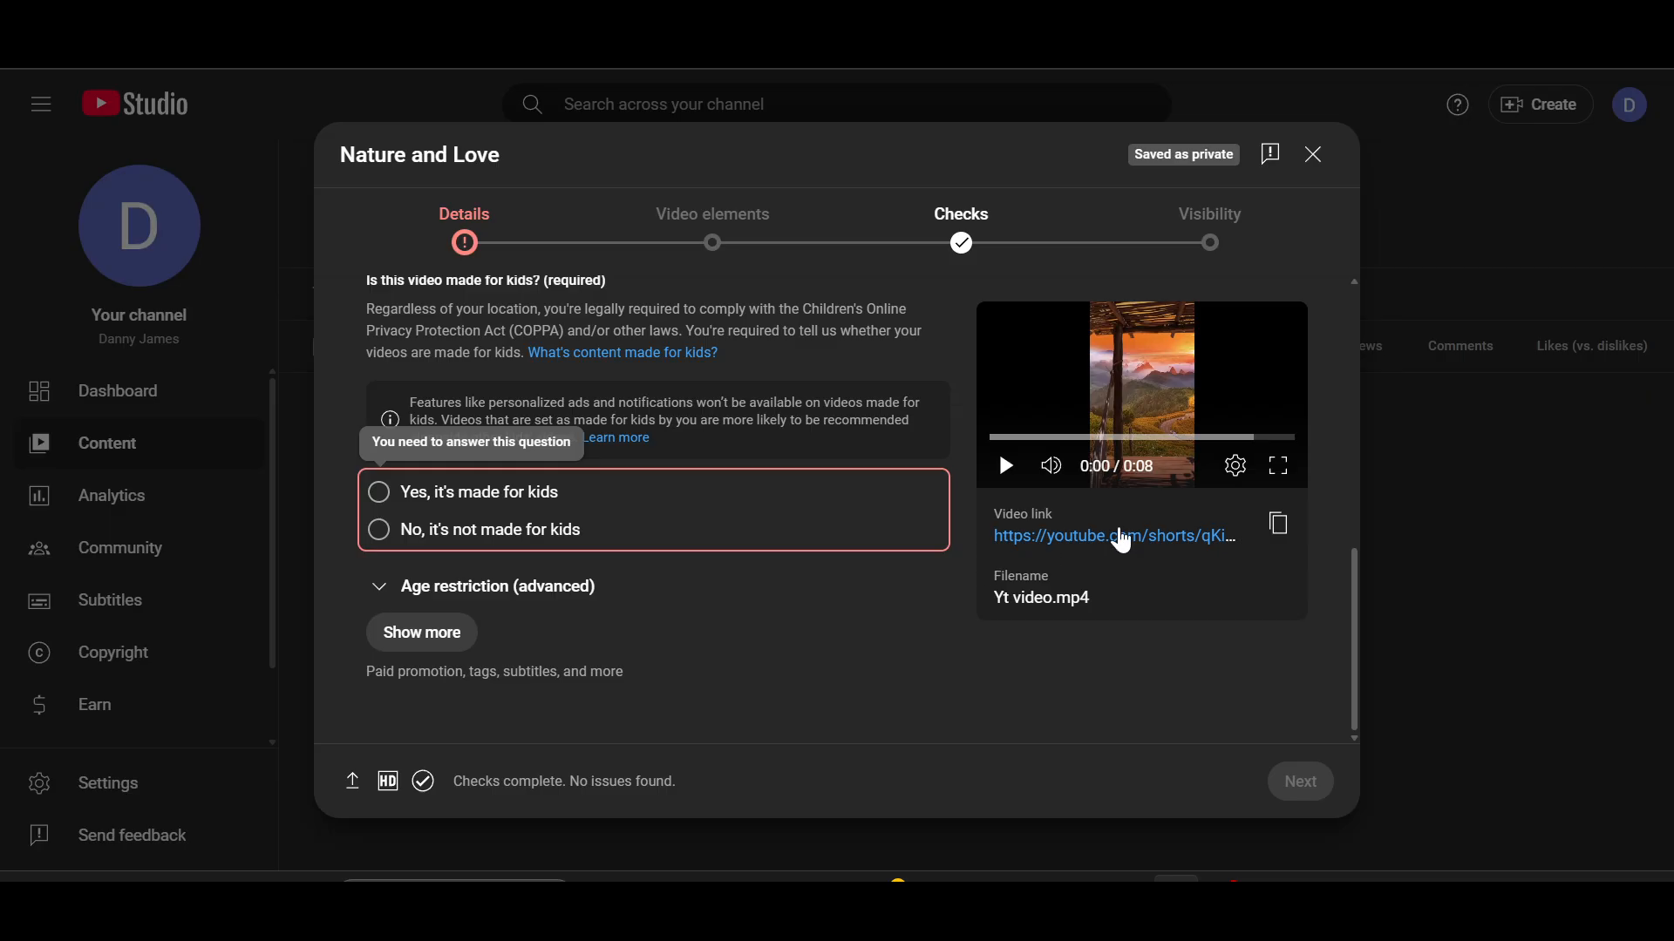
{"action": "left_click", "coordinate": [1299, 785]}
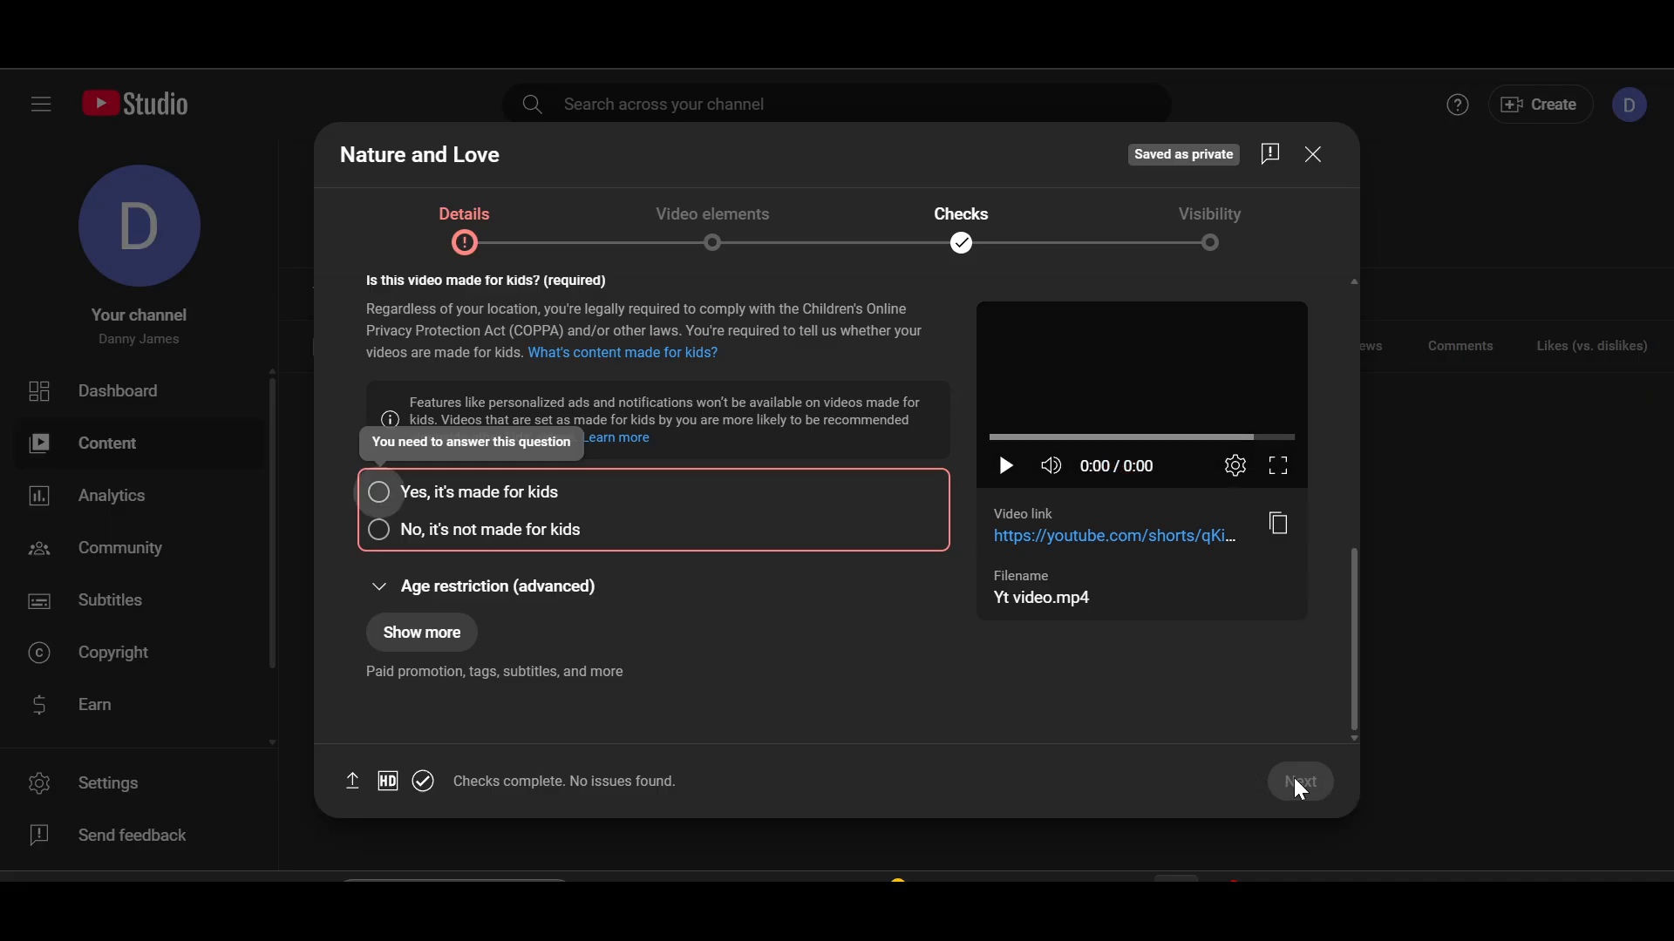